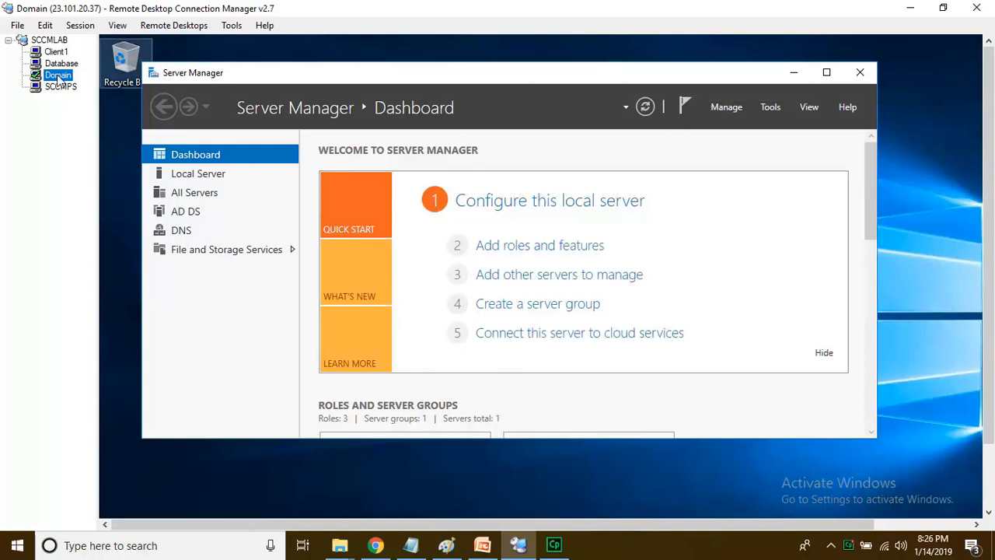
- Open Group Policy Management from Server Manager, minimize Server Manager, and expand the forest down to the lab.com domain's contents
left_click(768, 109)
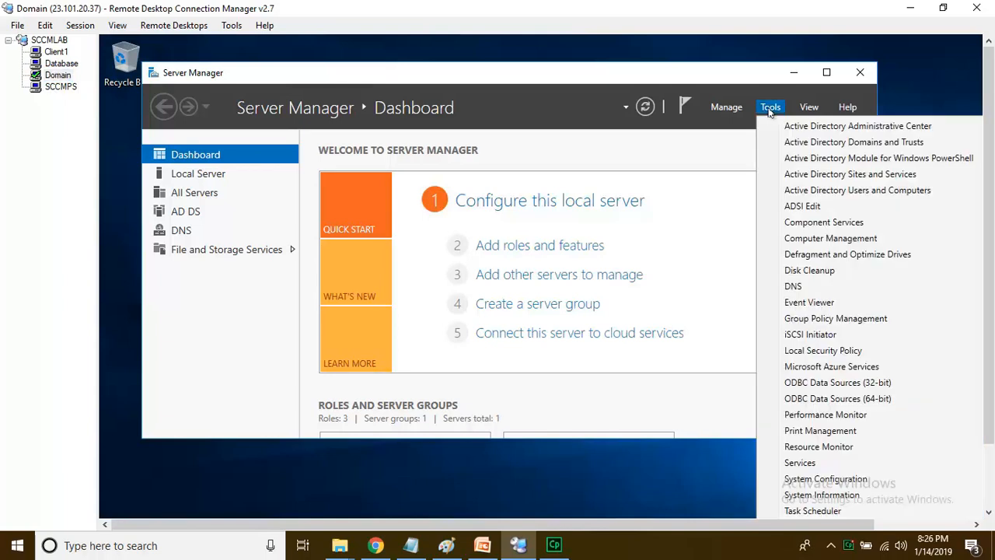
left_click(821, 318)
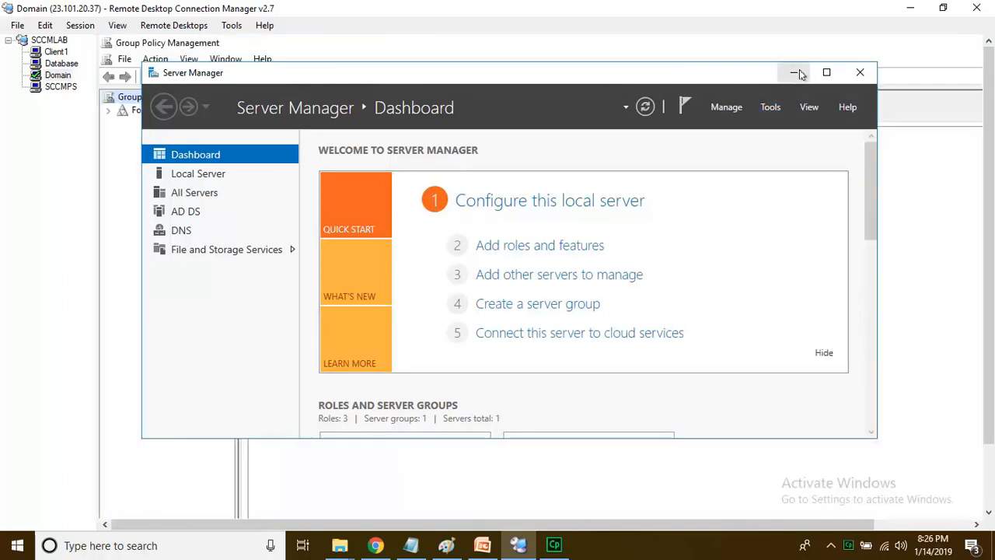
left_click(794, 71)
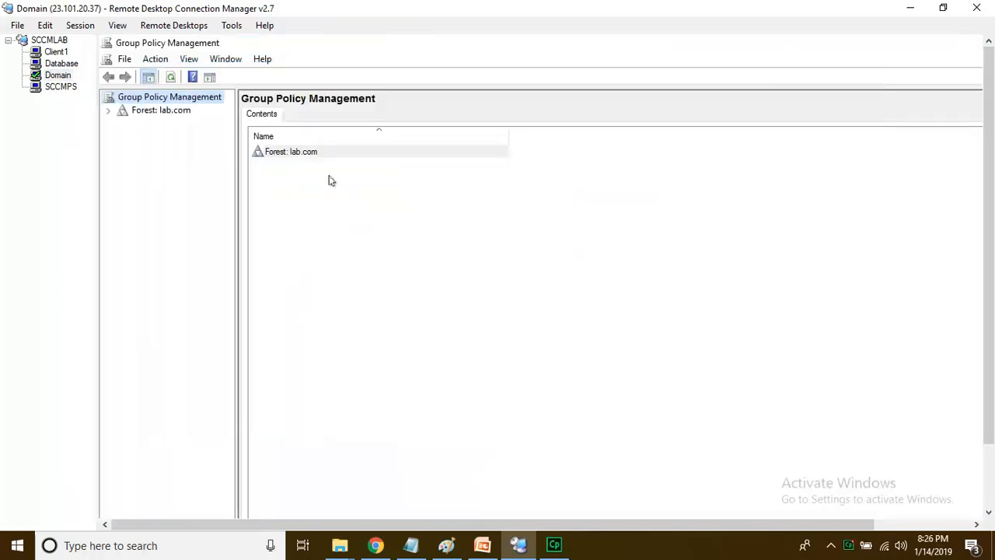
left_click(108, 111)
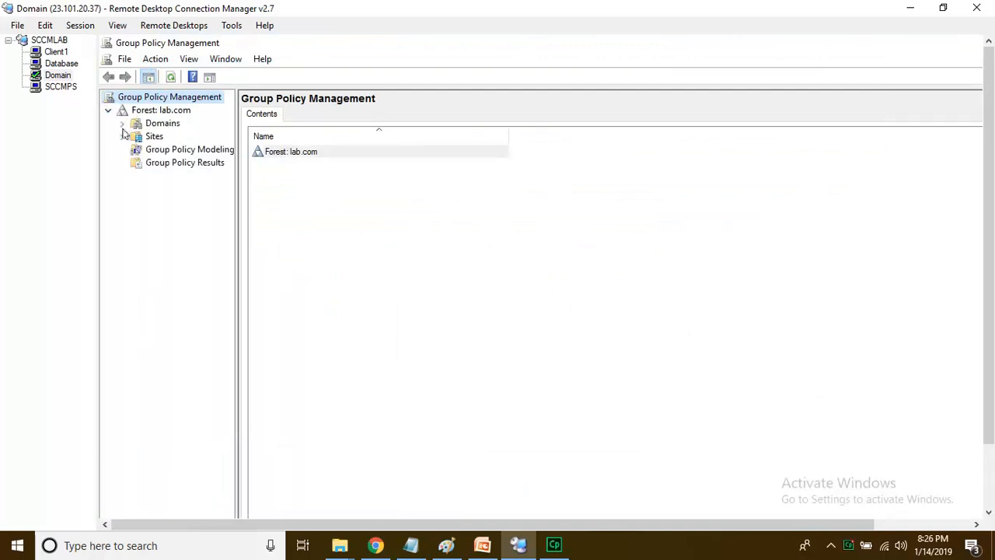
left_click(122, 123)
left_click(137, 136)
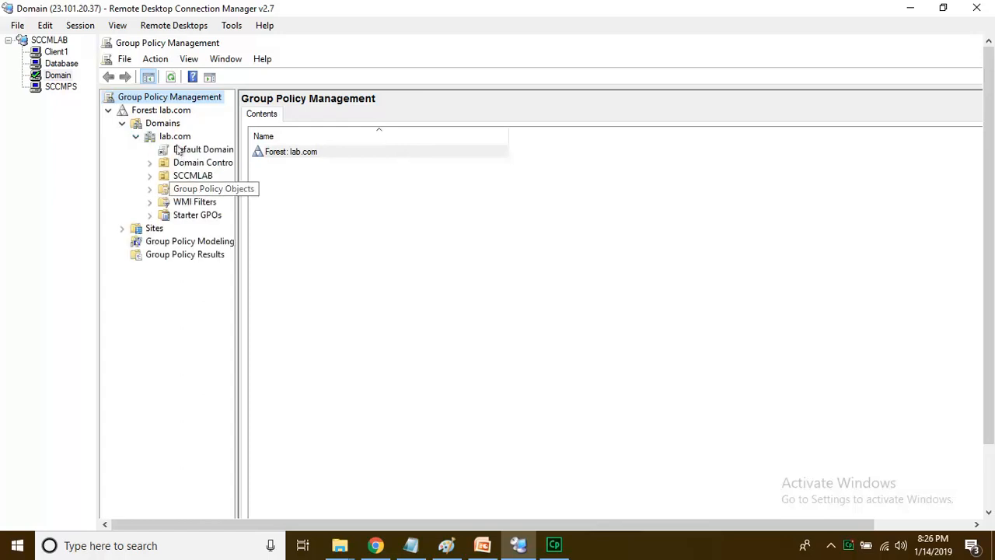
- Create a GPO named "SCCM Firewall Policy" linked to the lab.com domain, with no source starter GPO
left_click(174, 136)
right_click(175, 137)
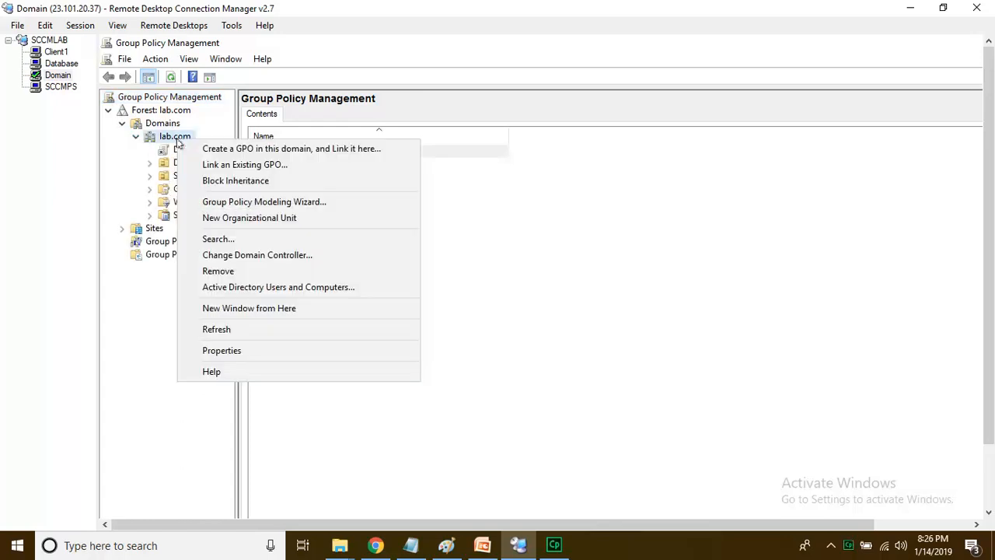
left_click(276, 150)
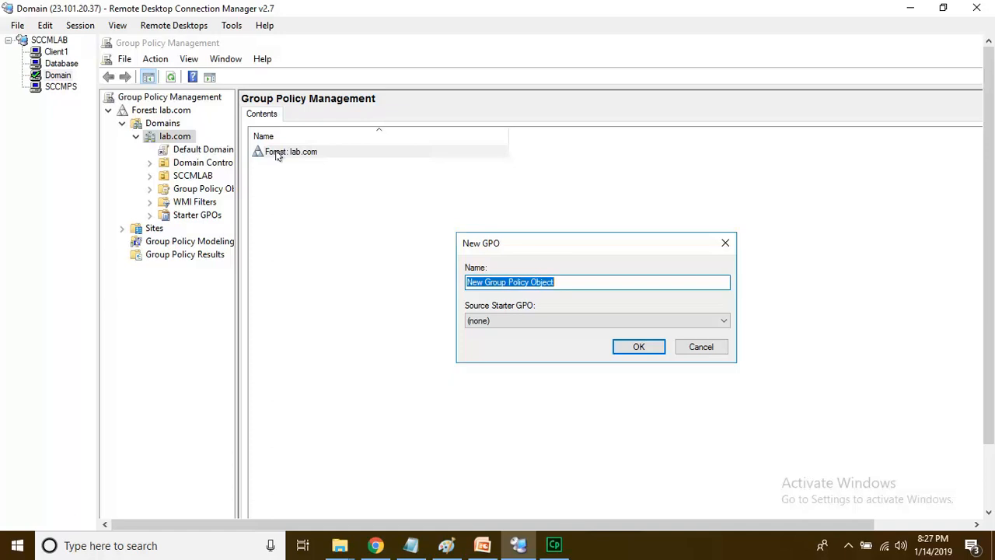
type("SCCM F")
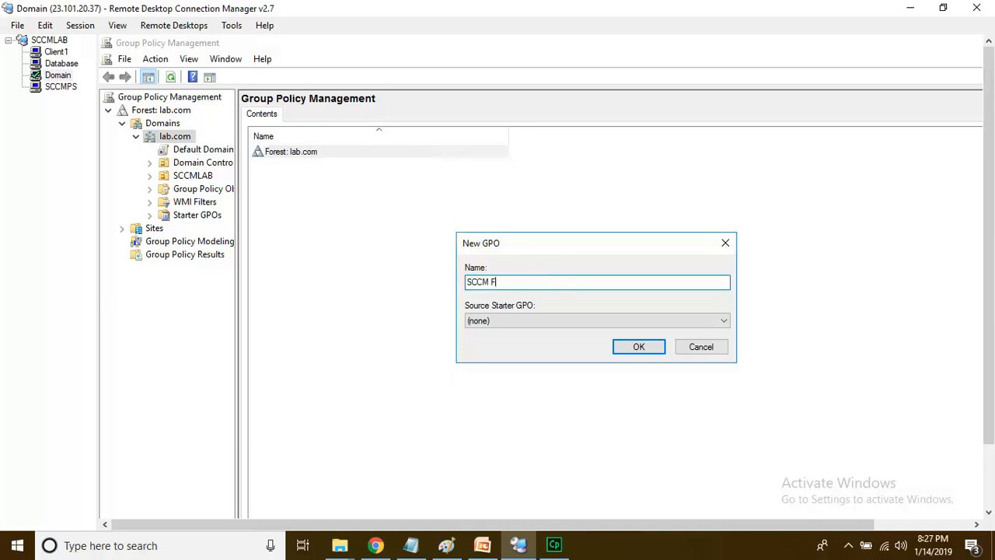
type("irewall Policy")
left_click(638, 348)
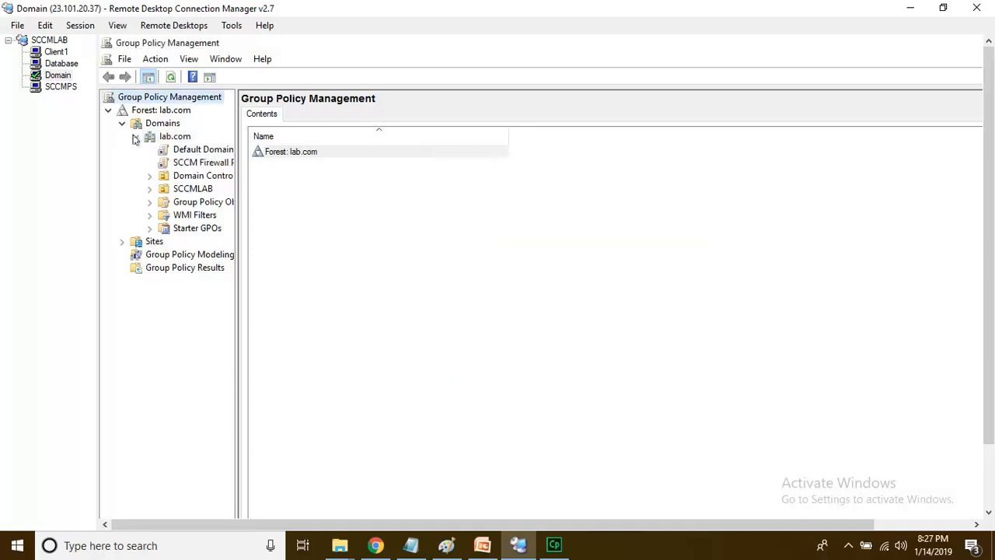
- Open the SCCM Firewall Policy for editing, setting the GPO link notice not to show again
right_click(189, 165)
left_click(222, 173)
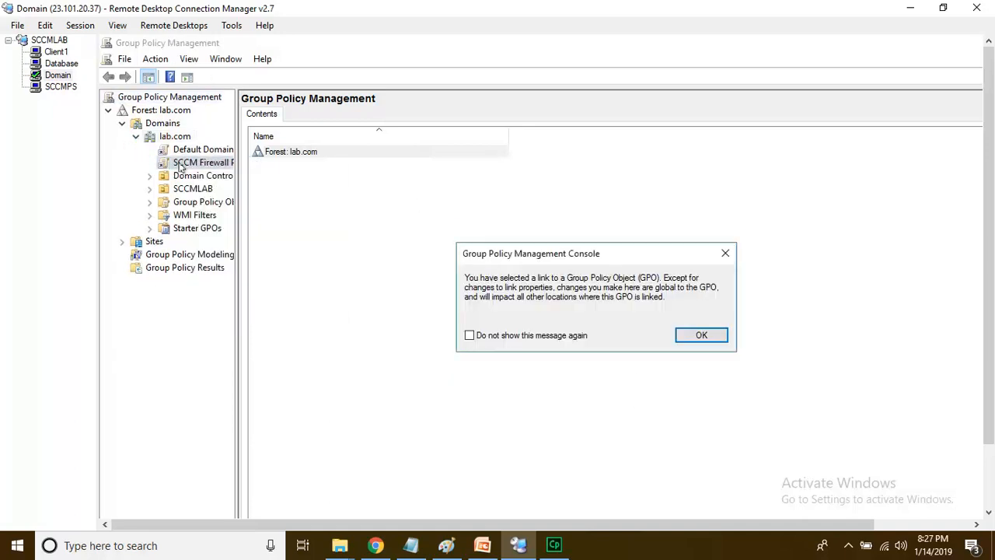
left_click(549, 336)
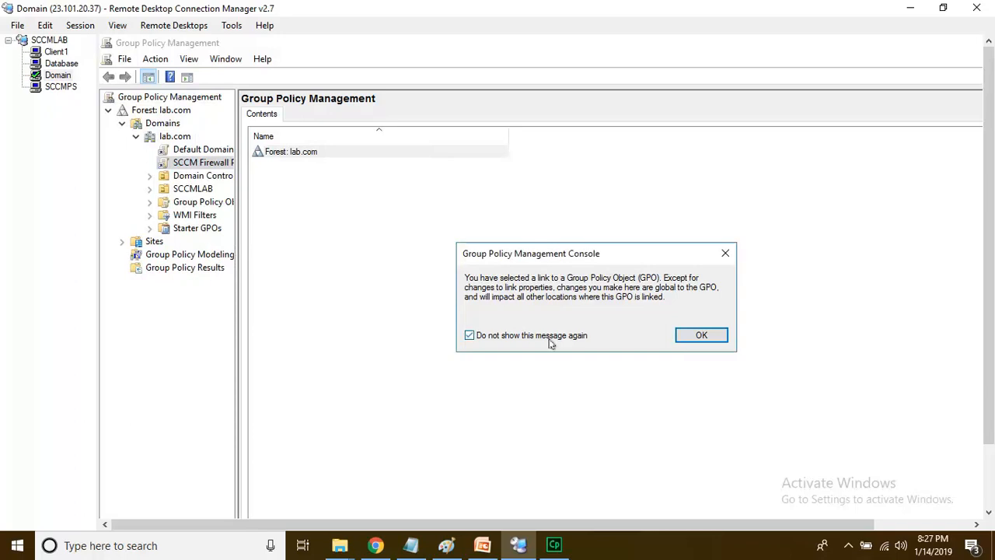
left_click(689, 336)
left_click(200, 160)
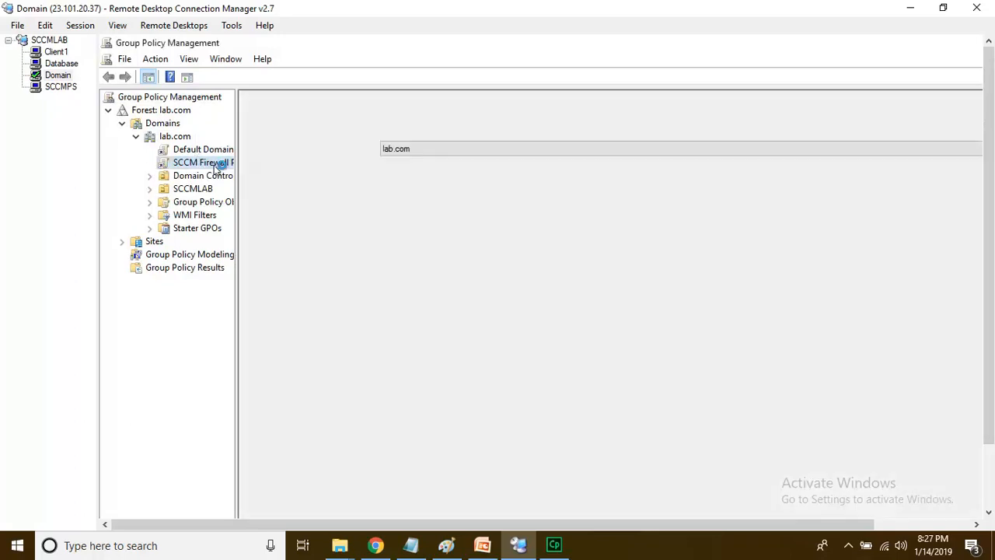
right_click(215, 165)
left_click(249, 177)
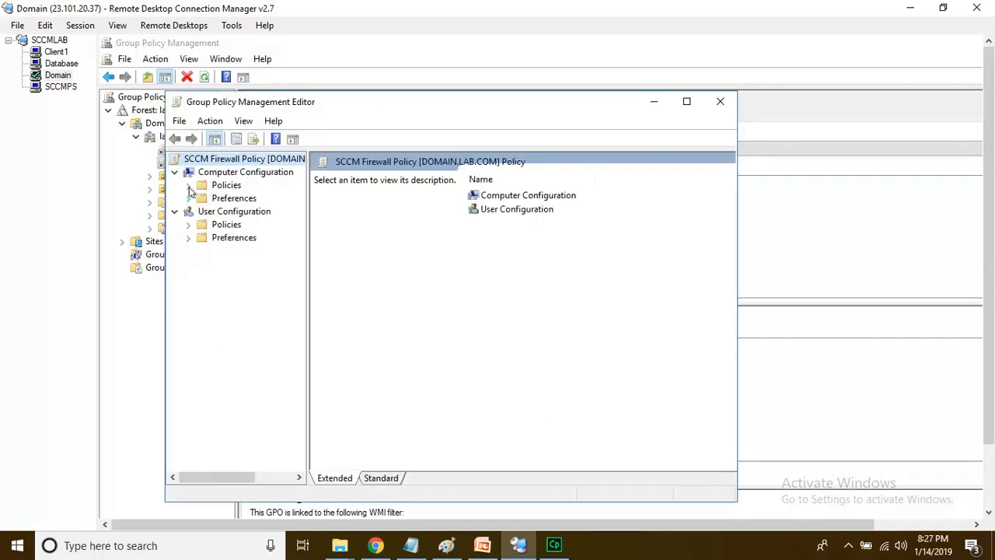
- Open the Inbound Rules of Windows Firewall with Advanced Security within the Computer Configuration policies' Windows security settings, widening the tree for readability
left_click(189, 186)
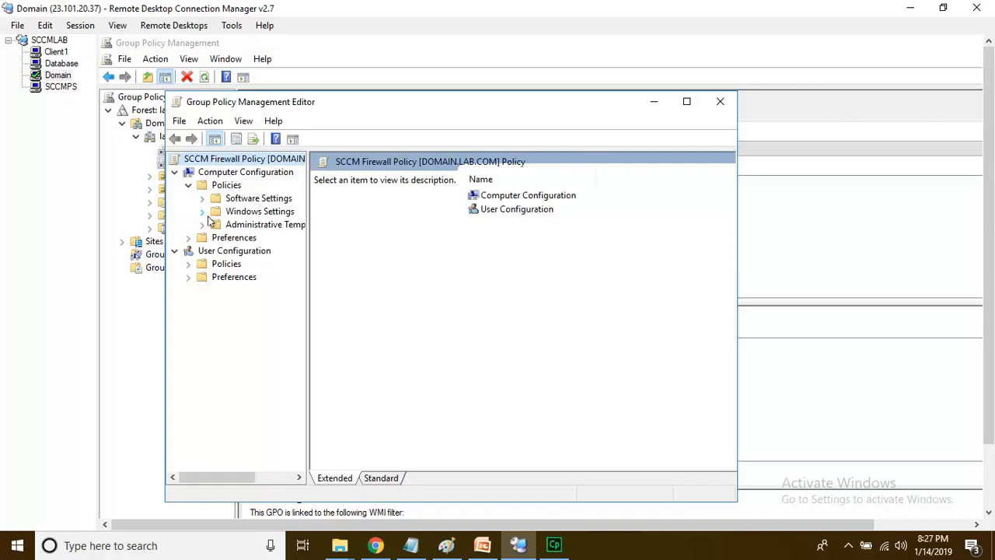
left_click(201, 213)
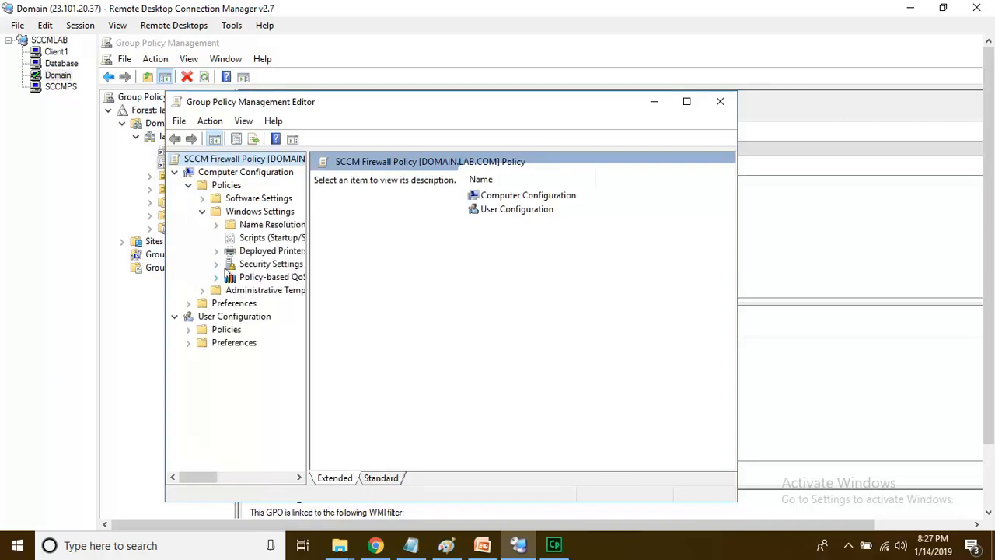
left_click(216, 263)
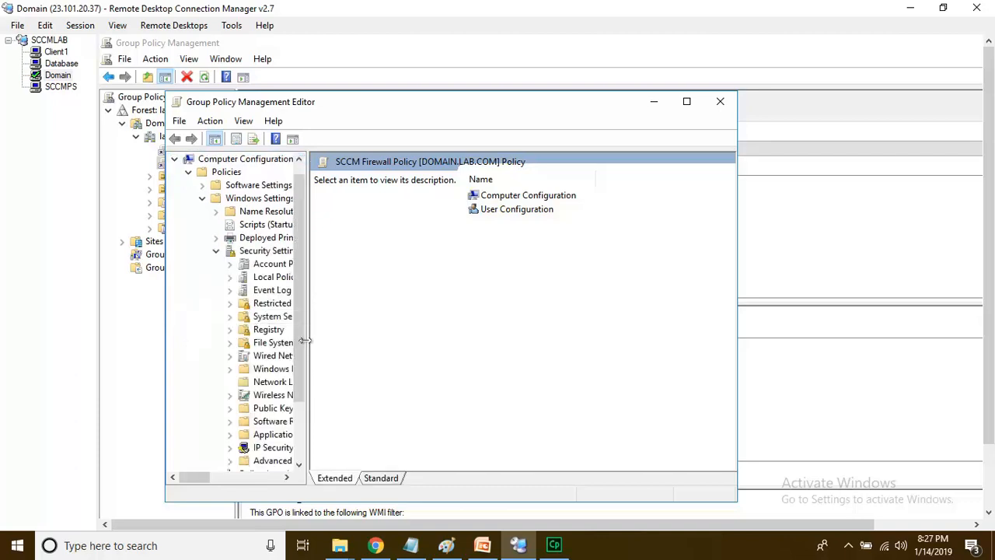
left_click_drag(305, 341, 460, 342)
left_click(276, 369)
left_click(230, 368)
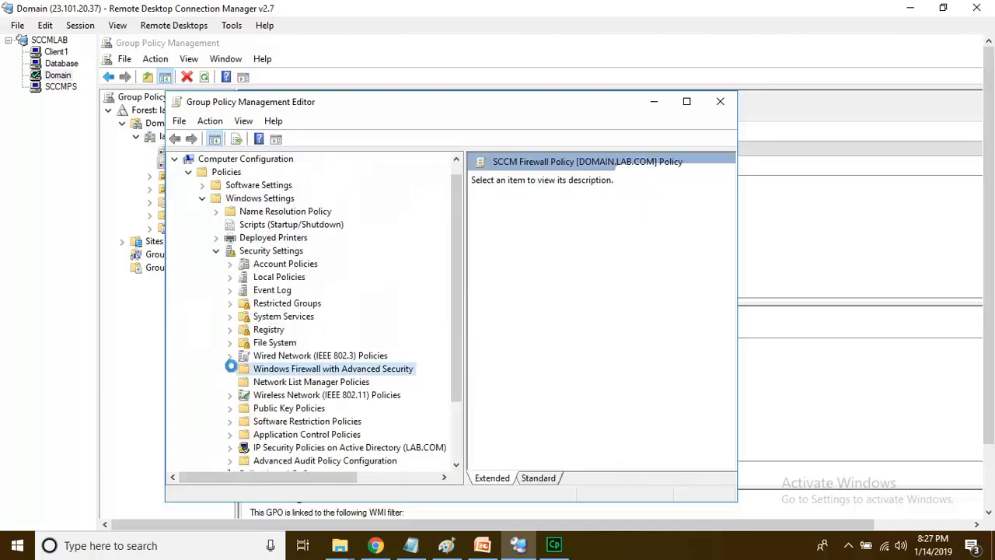
scroll(235, 372, "down", 1)
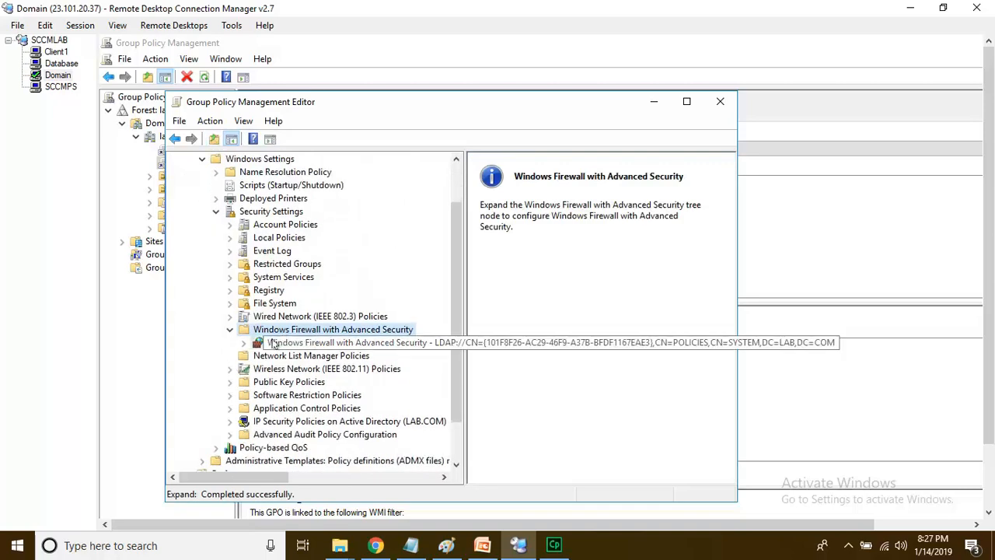
left_click(261, 343)
left_click(246, 343)
scroll(303, 351, "down", 3)
left_click(305, 268)
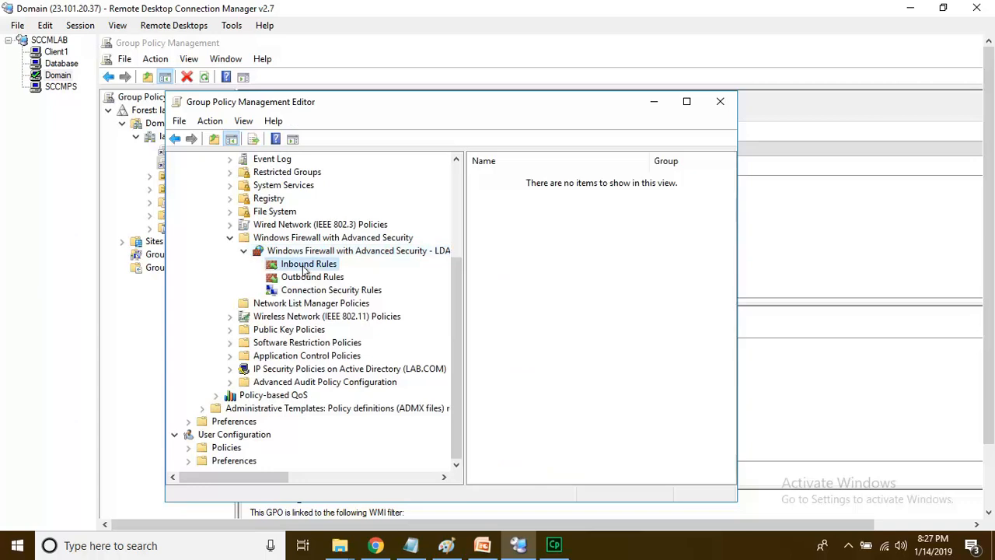
- Create the predefined File and Printer Sharing inbound rules with the action Allow the connection
right_click(306, 268)
left_click(335, 277)
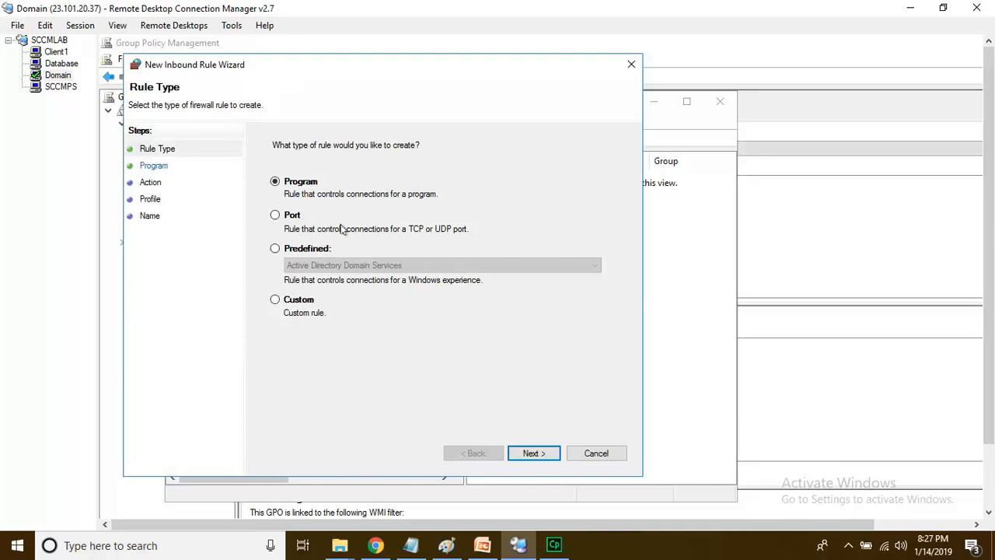
left_click(281, 249)
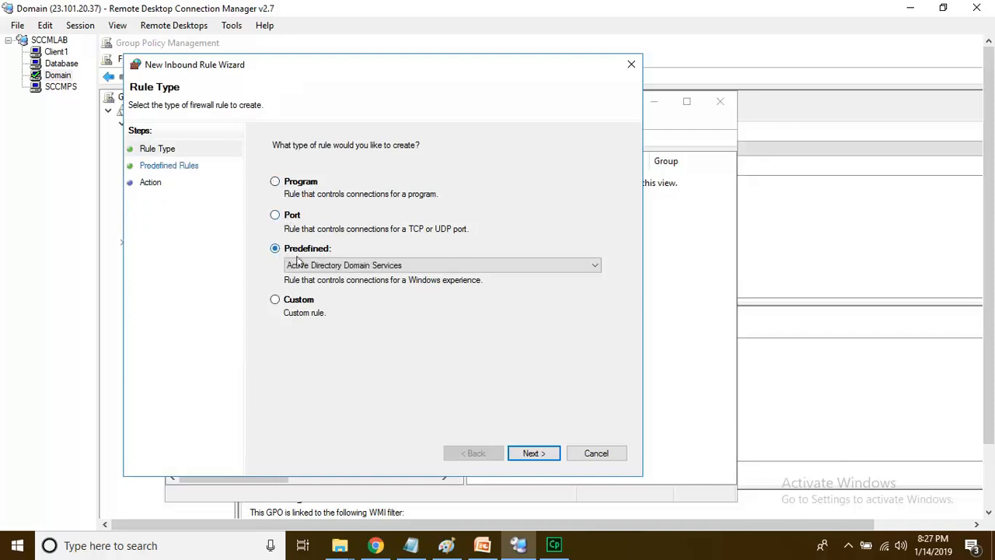
left_click(297, 262)
key("f")
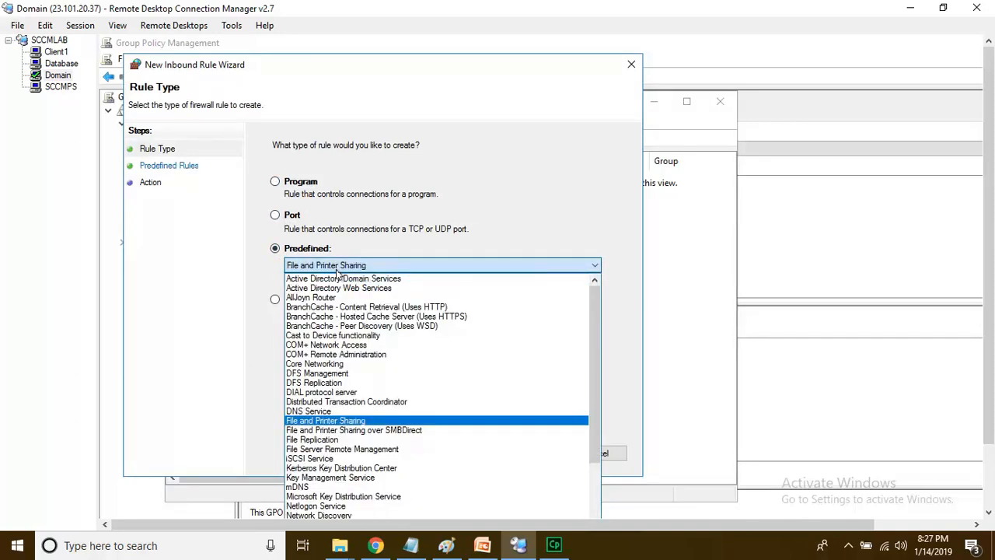
key("Return")
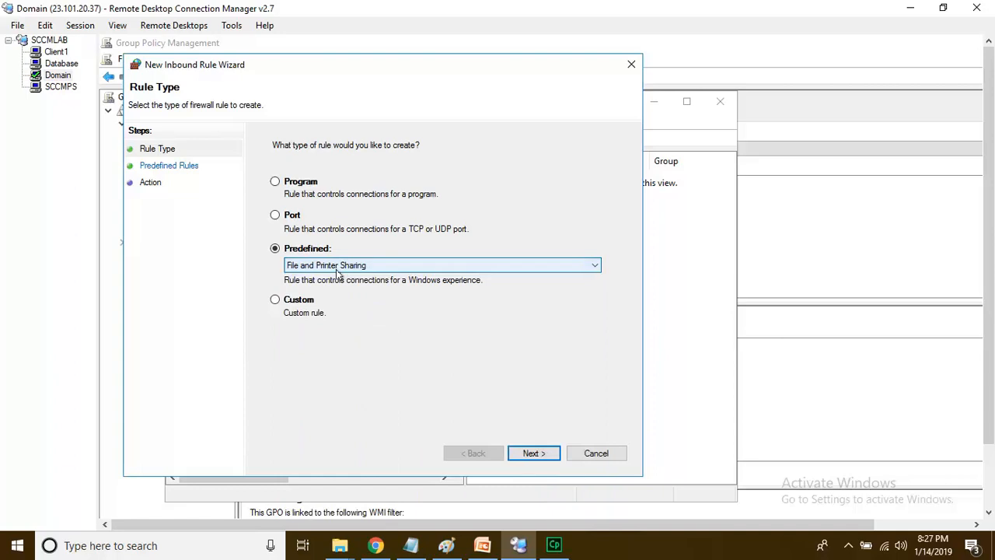
left_click(530, 455)
left_click(530, 455)
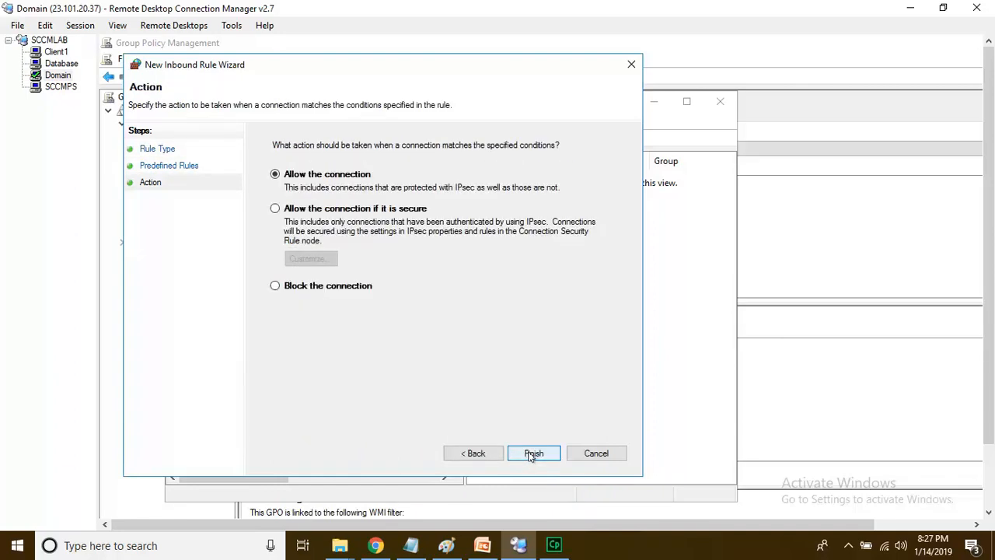
left_click(533, 453)
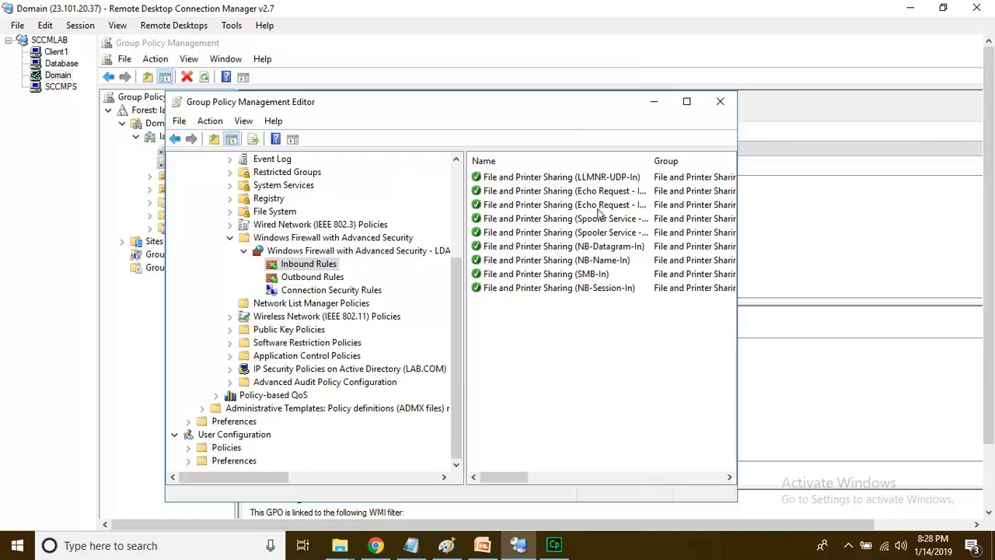
- Create the predefined Windows Management Instrumentation (WMI) inbound rules with the action Allow the connection
right_click(317, 267)
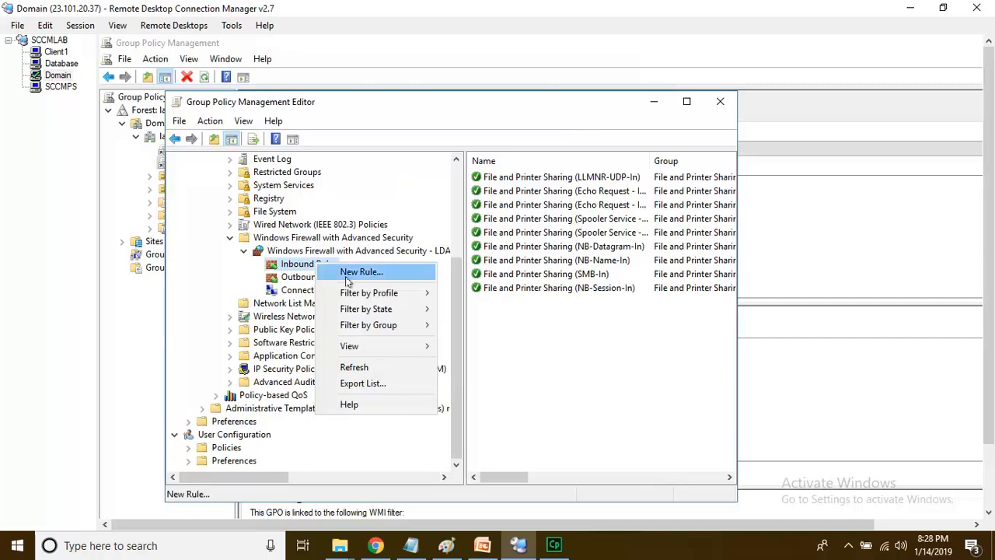
left_click(347, 273)
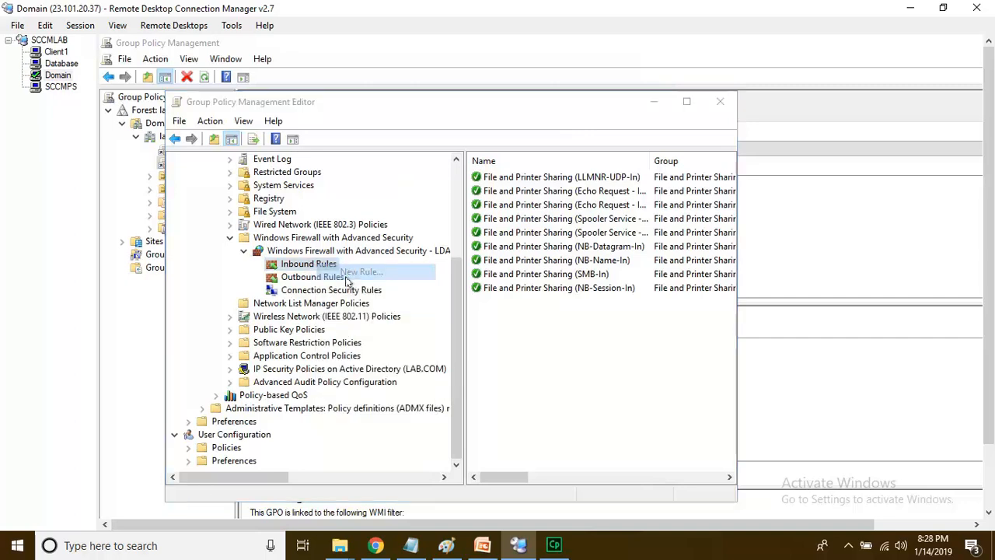
left_click(315, 268)
left_click(350, 285)
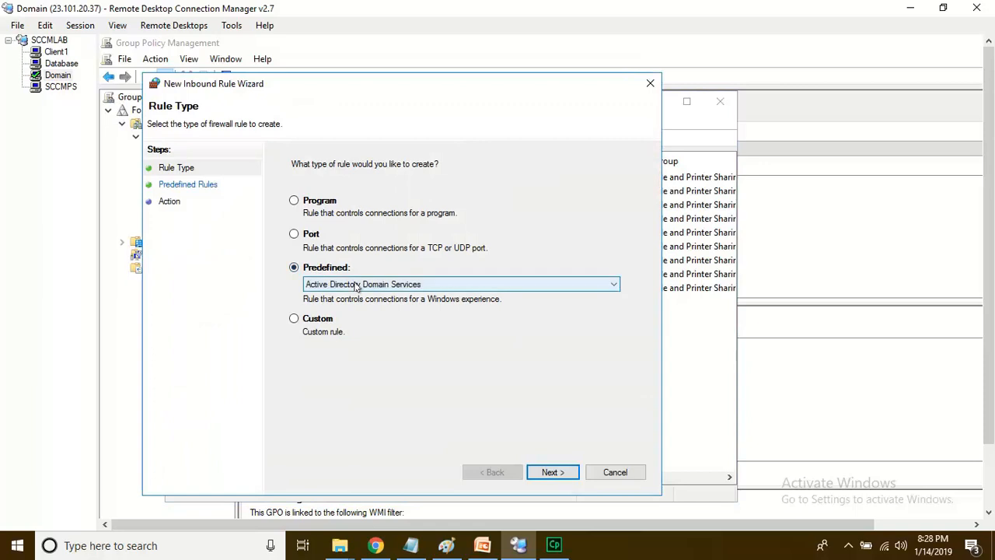
key("w")
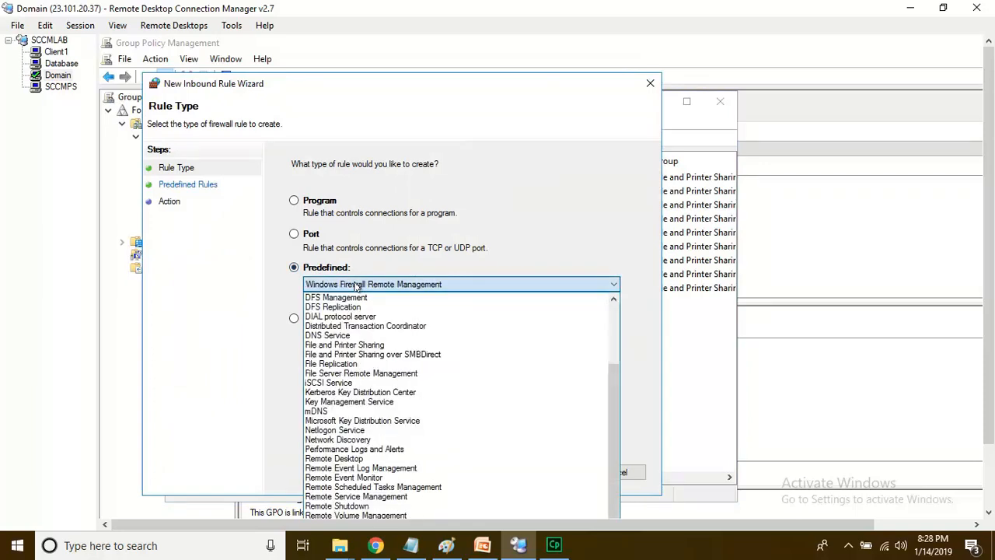
key("w")
key("Return")
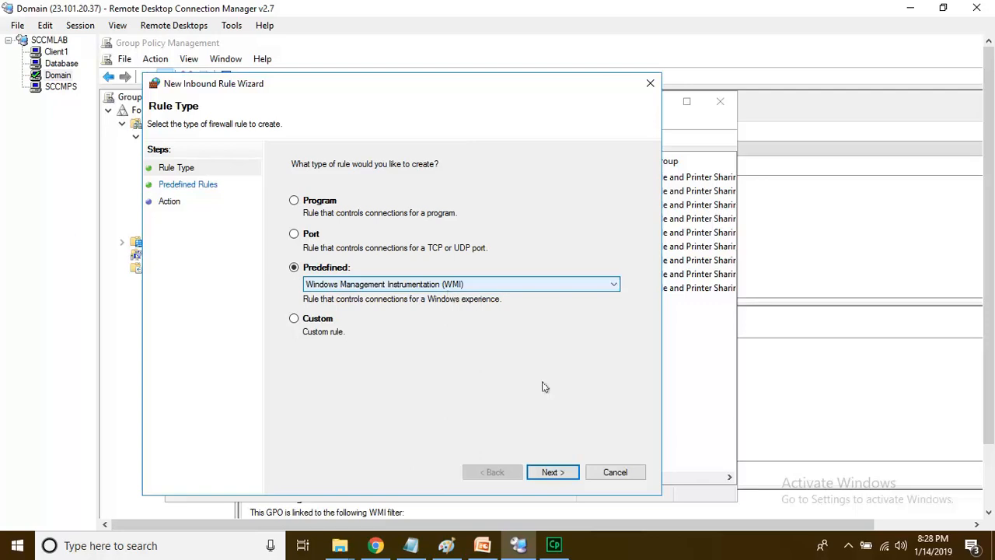
left_click(556, 473)
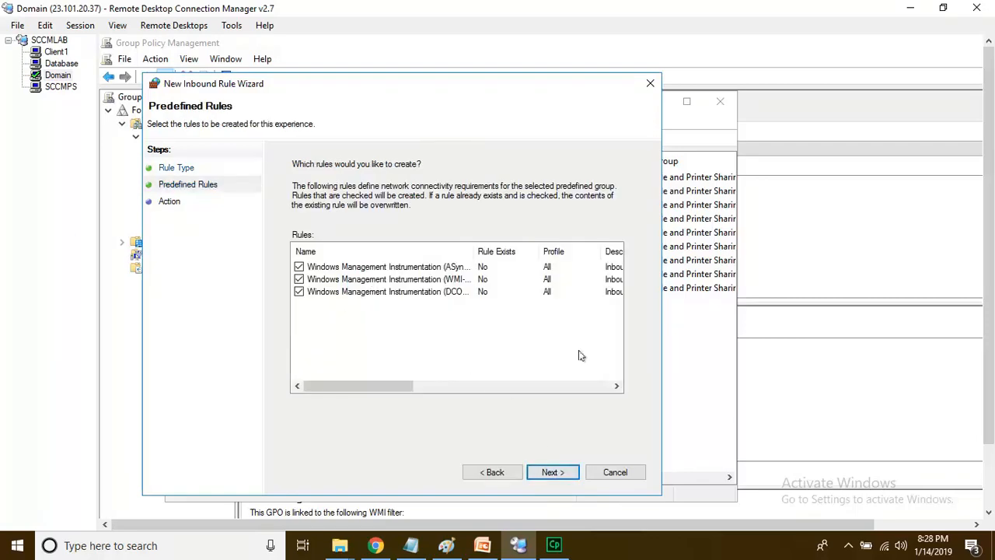
left_click(560, 472)
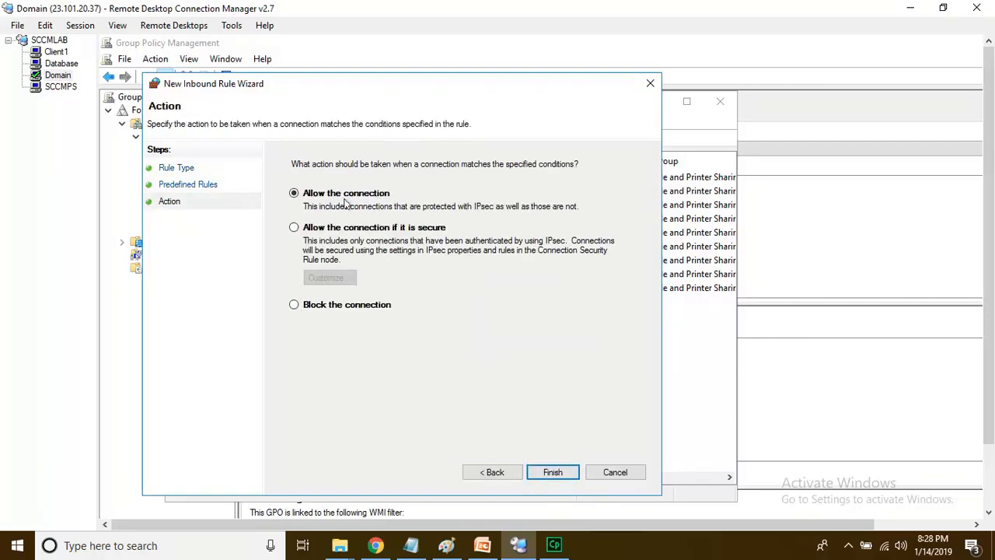
left_click(558, 474)
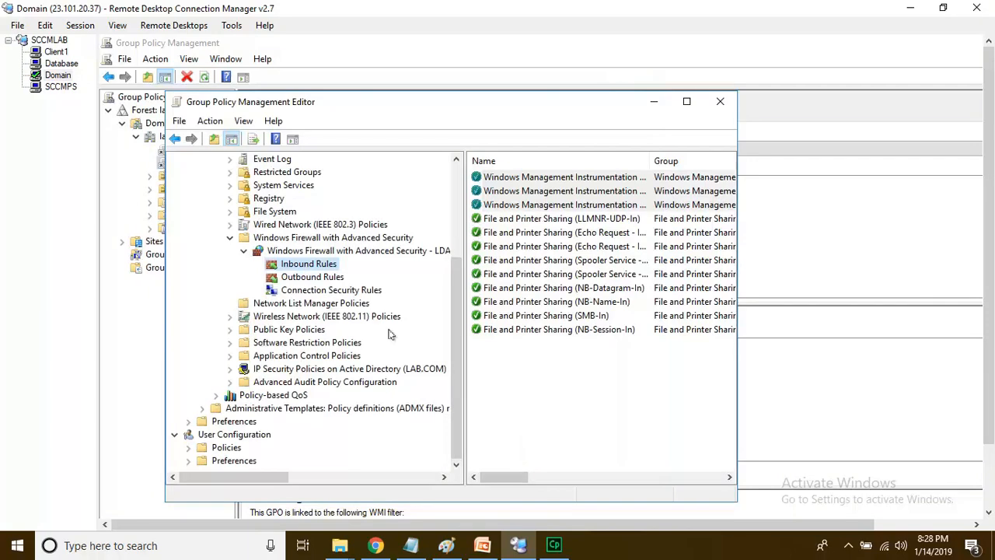
- Create the predefined File and Printer Sharing outbound rules with the action Allow the connection
left_click(315, 278)
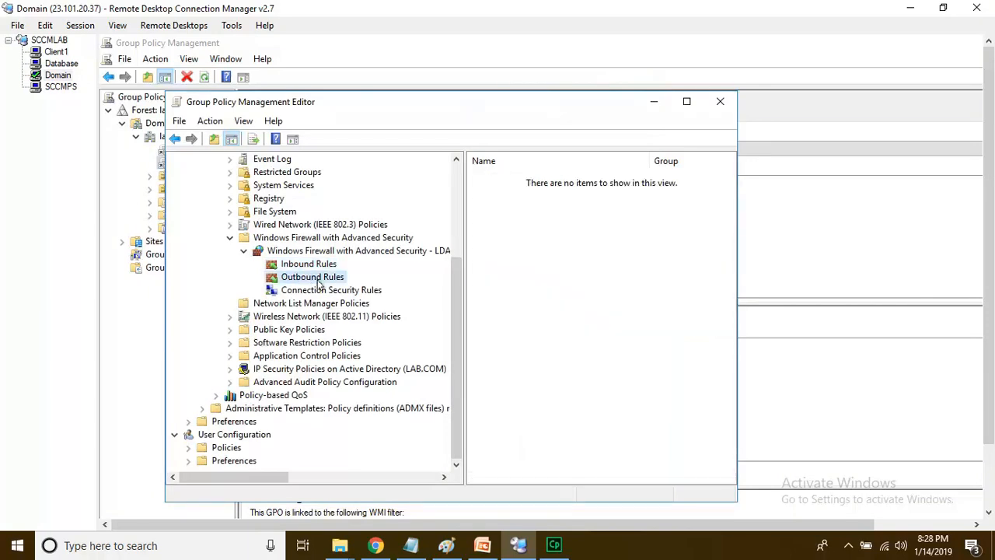
right_click(319, 284)
left_click(362, 289)
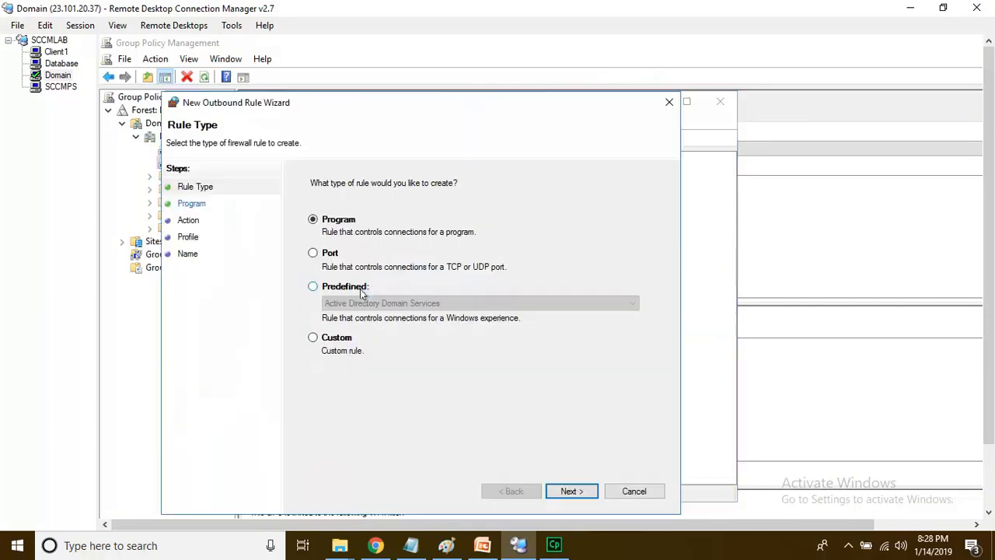
left_click(313, 287)
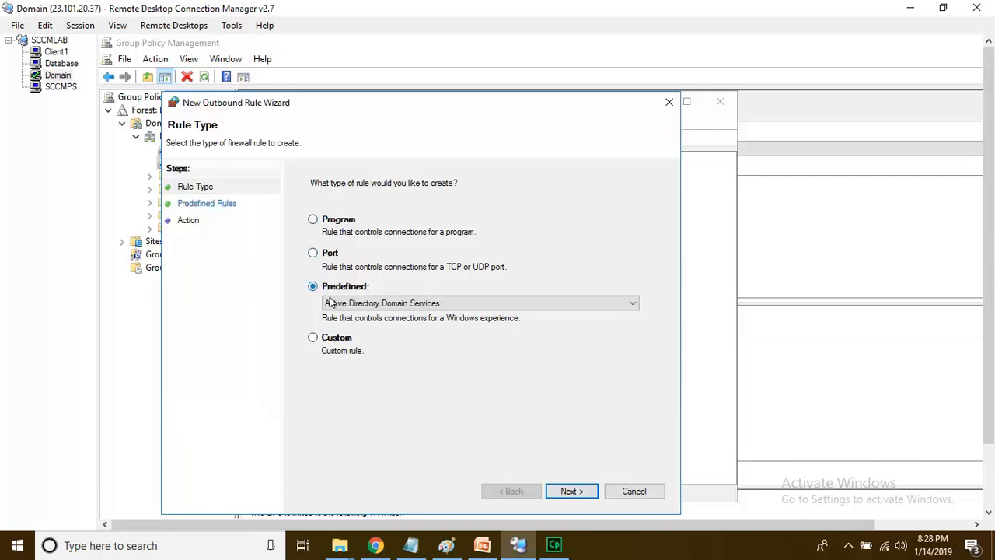
left_click(393, 309)
key("f")
key("Down")
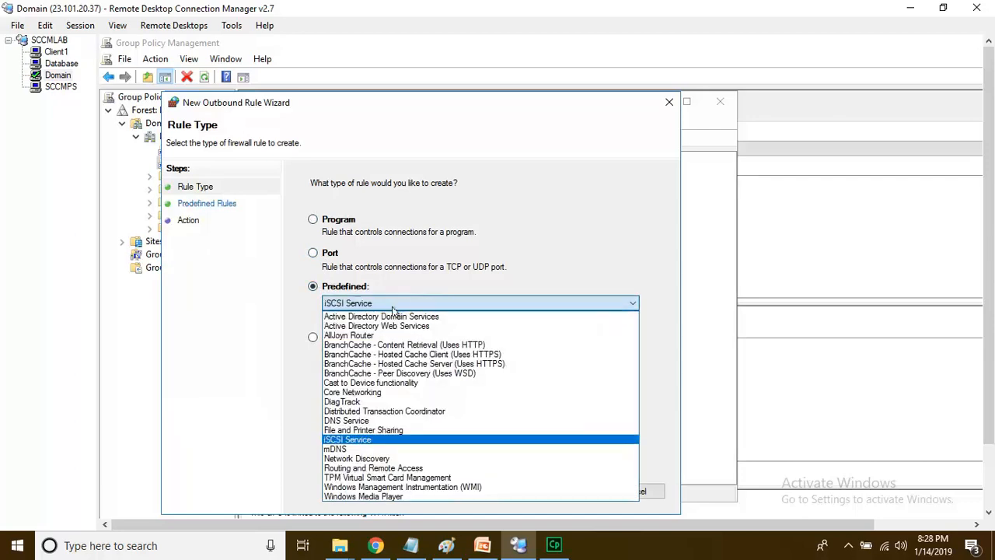
key("Up")
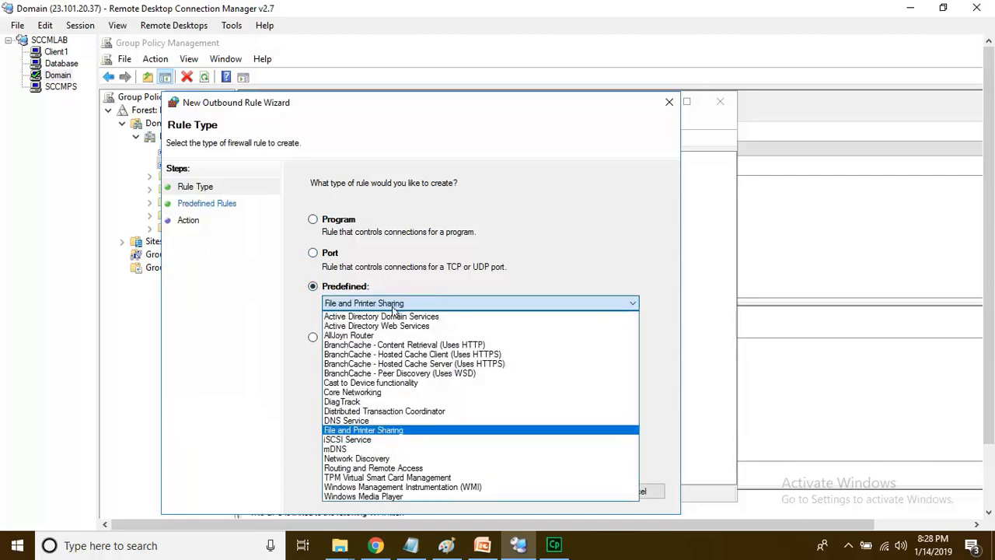
key("Return")
left_click(571, 490)
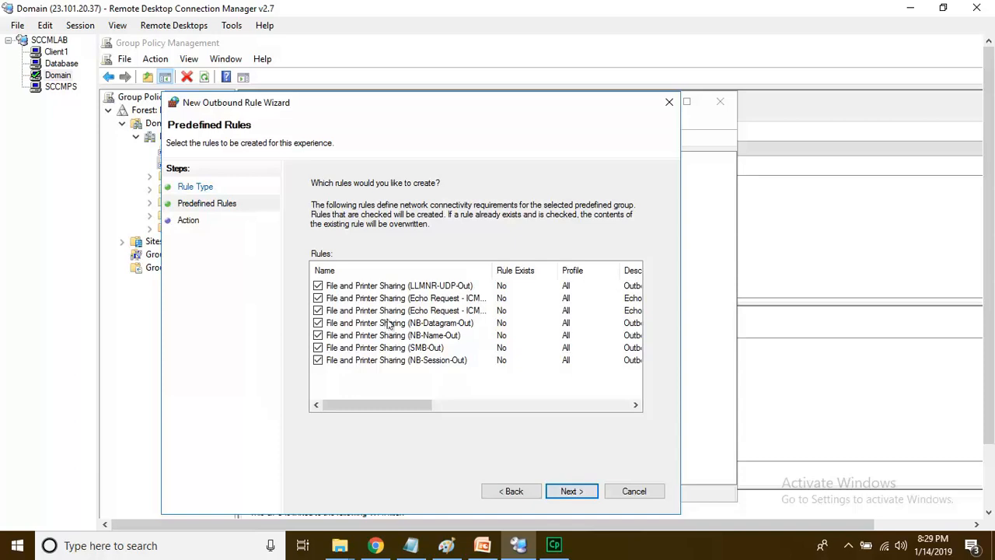
left_click(575, 496)
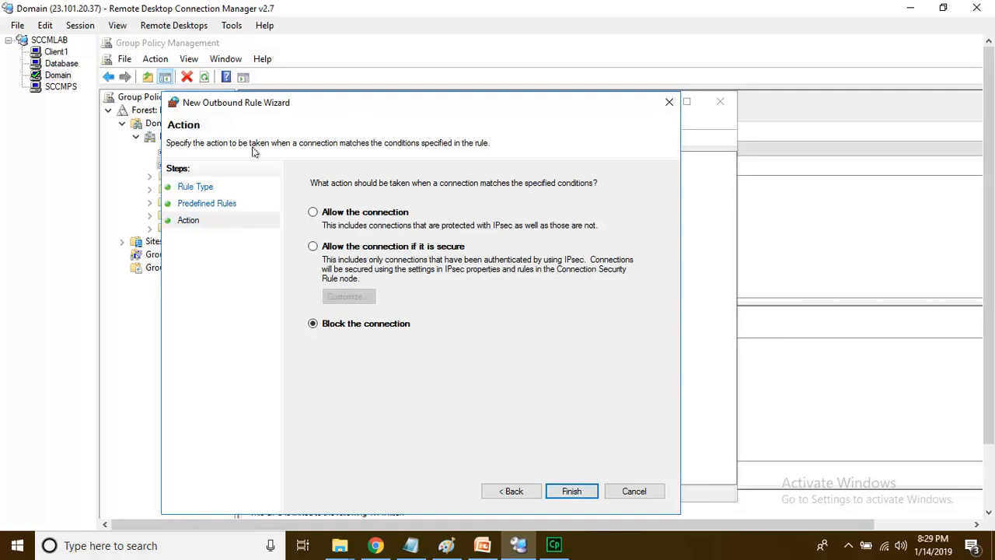
left_click(312, 212)
left_click(571, 491)
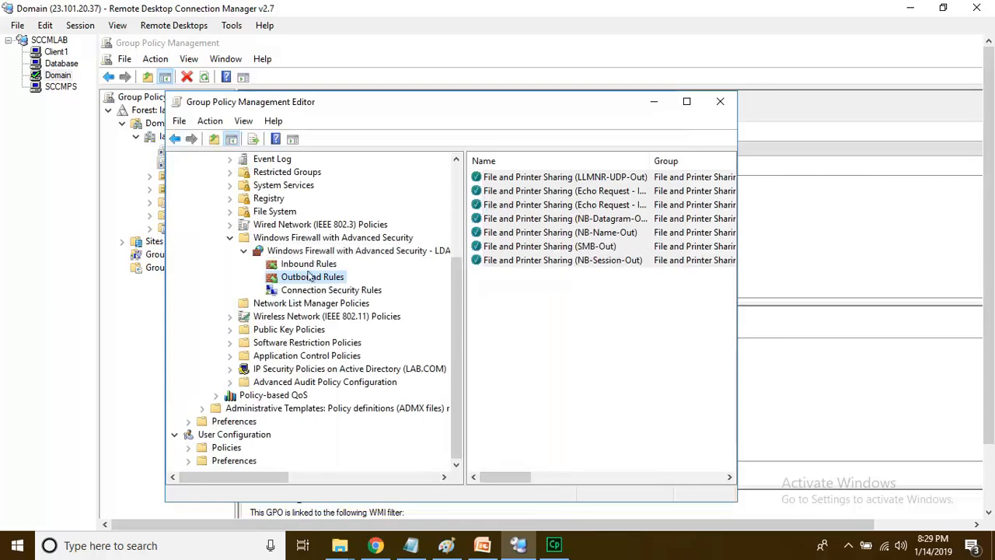
- Set up a new inbound port rule for TCP port 1433 that allows the connection on the Domain, Private and Public profiles
left_click(309, 266)
left_click(540, 204)
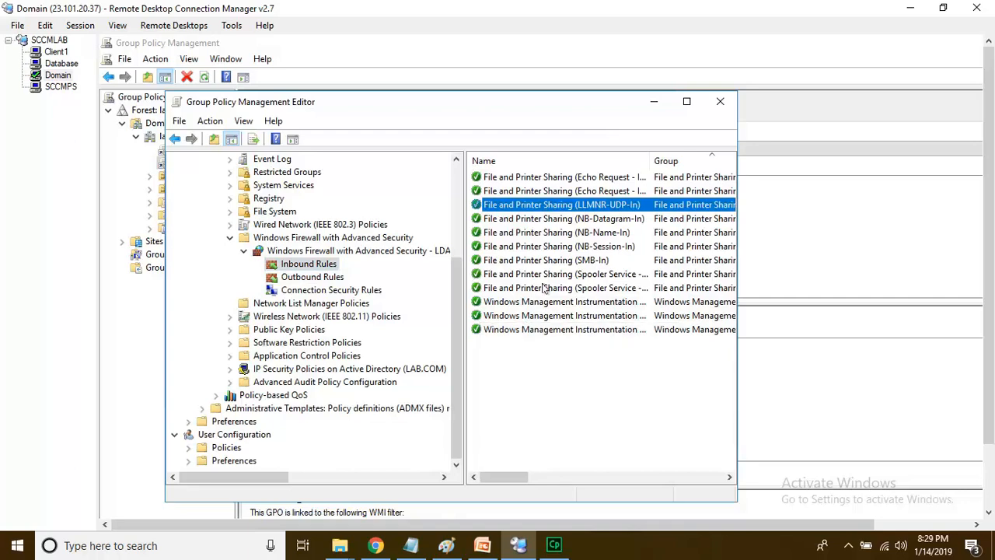
left_click(552, 263)
left_click(544, 304)
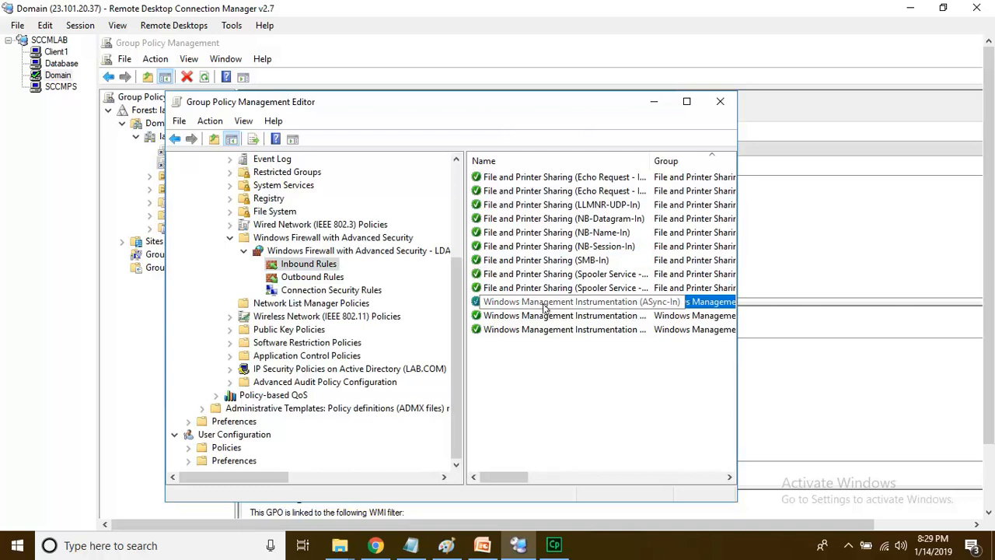
left_click(298, 266)
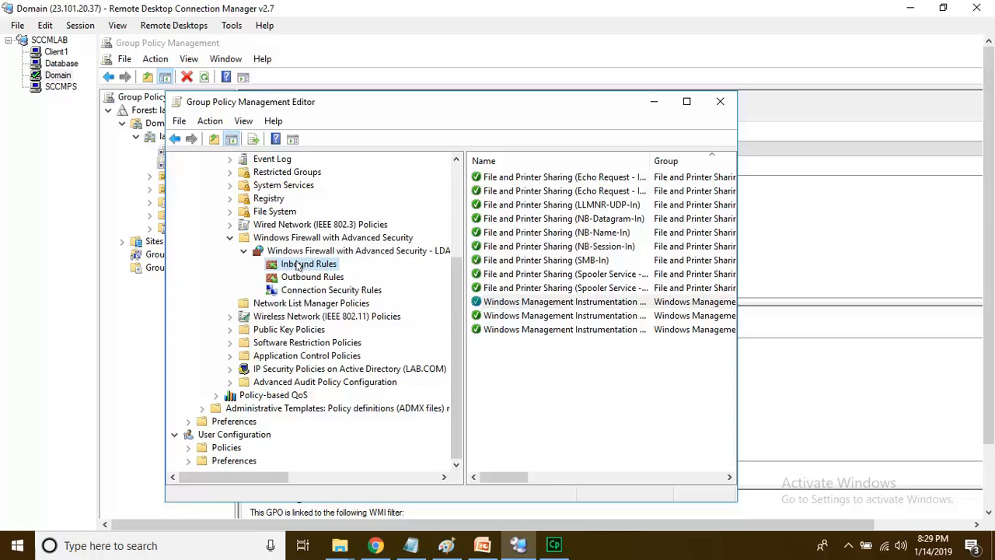
right_click(298, 267)
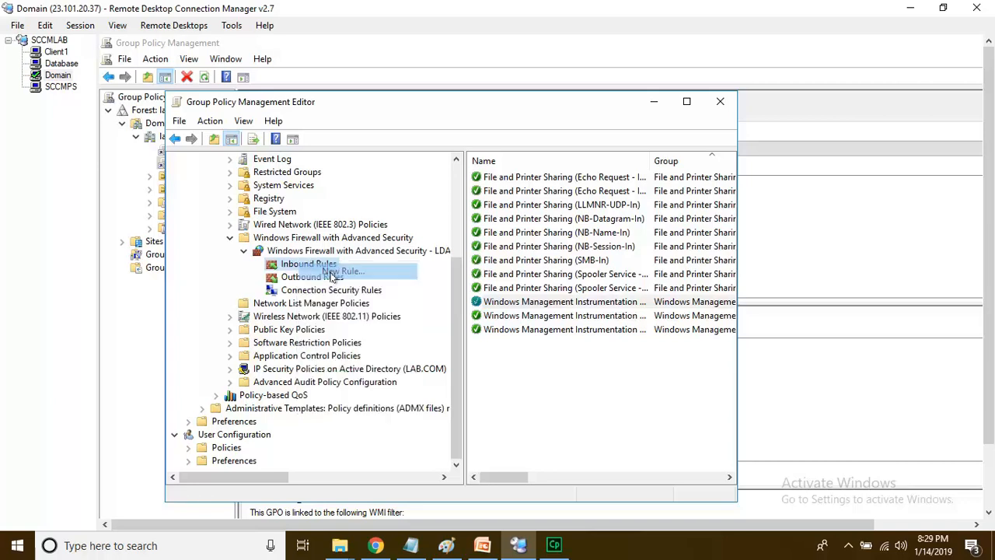
left_click(333, 271)
left_click(340, 271)
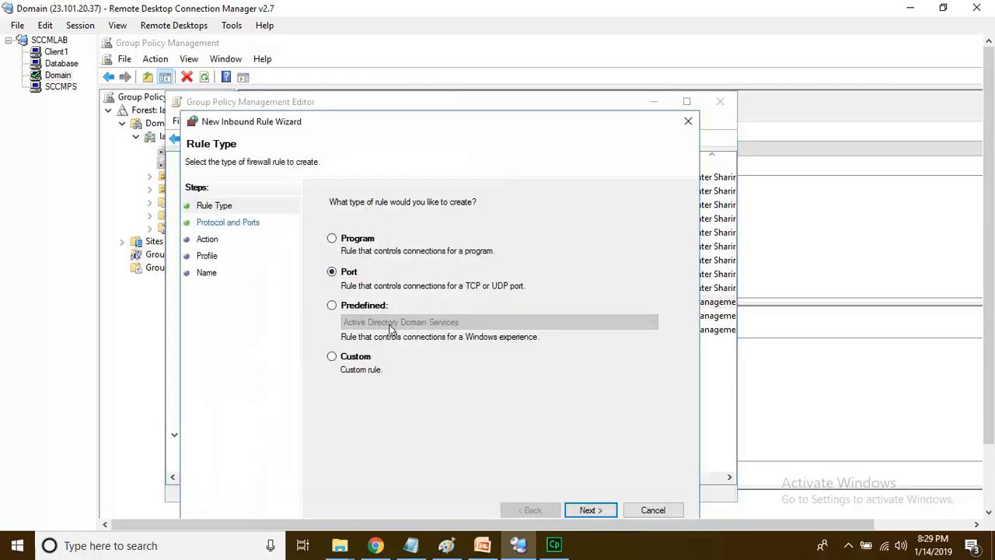
left_click(589, 509)
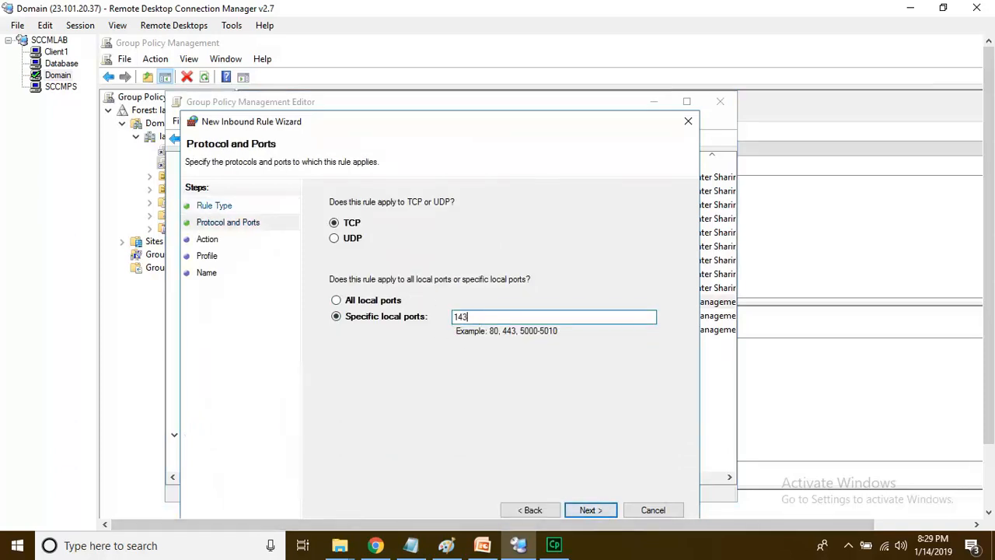
left_click(588, 510)
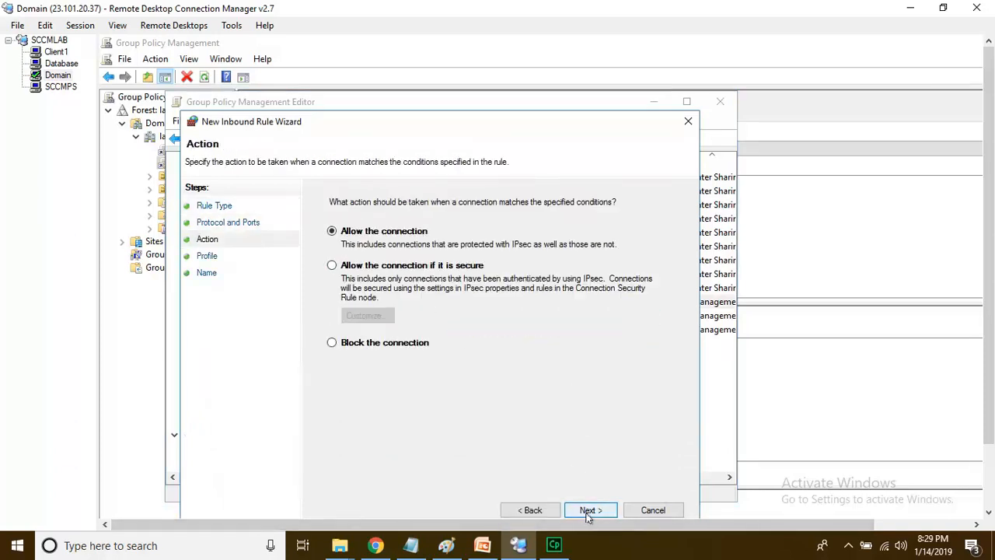
left_click(594, 511)
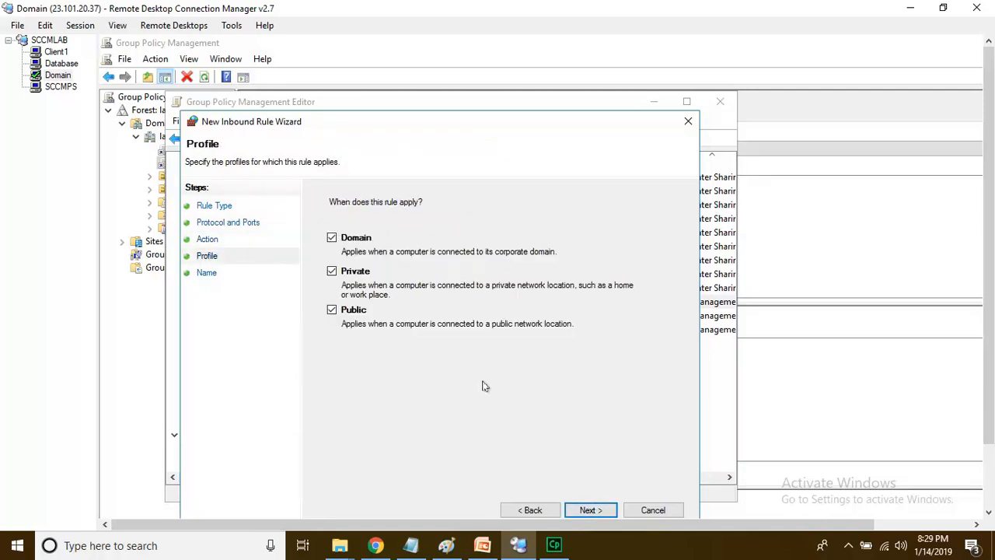
left_click(588, 510)
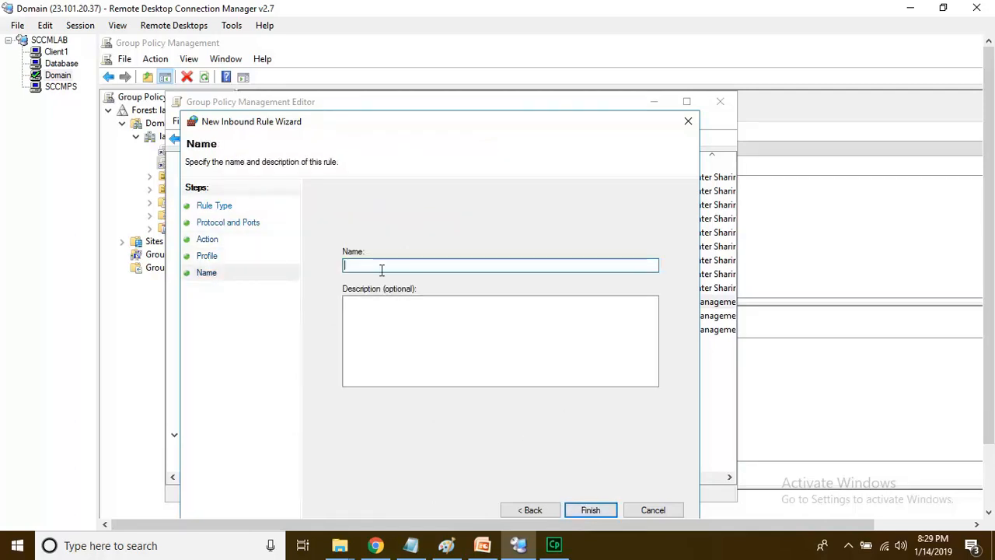
- Name the new inbound port rule SQL PORT 1433 and finish creating it
type("SQL POr")
key("BackSpace")
type("RT 1433")
key("ctrl+a")
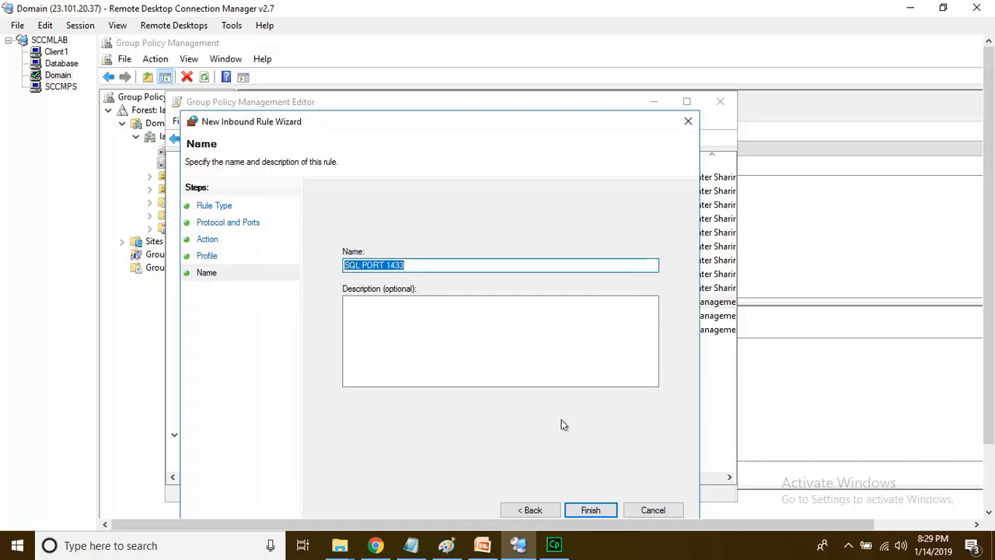
left_click(391, 265)
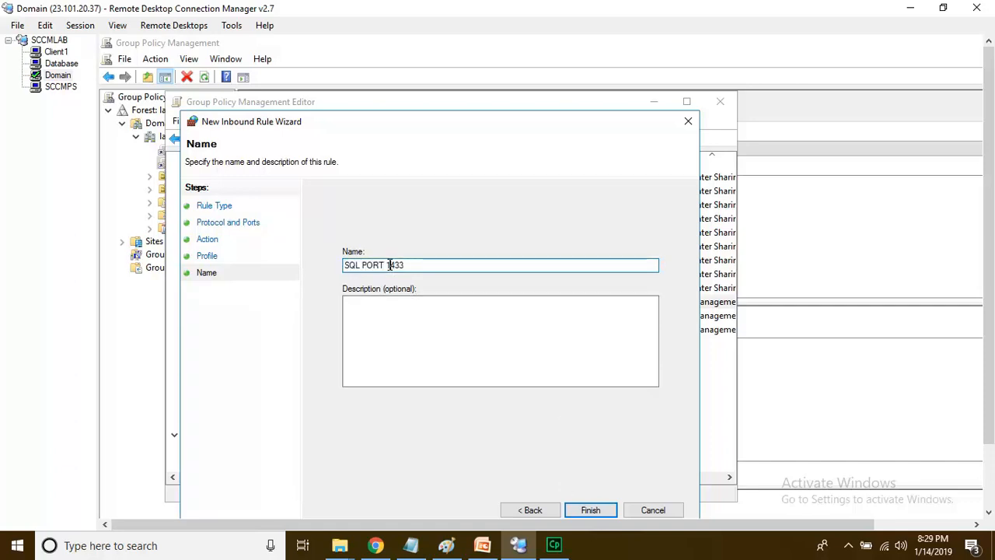
left_click_drag(387, 265, 298, 260)
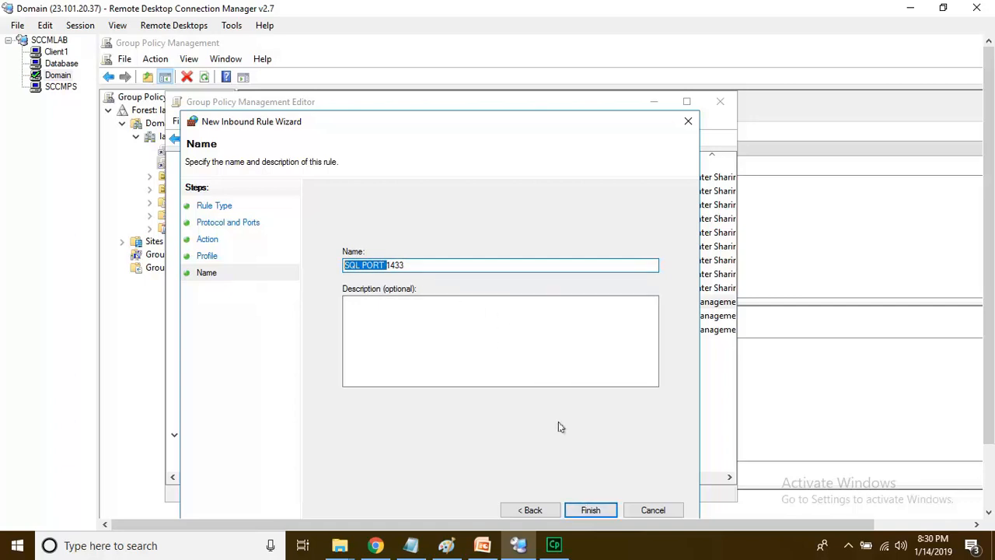
left_click(589, 509)
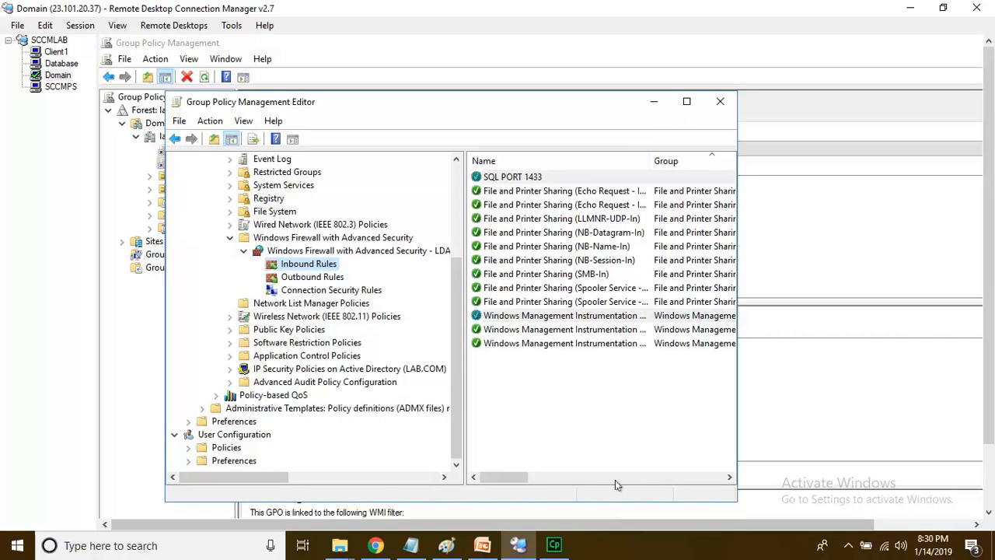
- Create an inbound port rule named SQL PORT 4022 that allows TCP port 4022 on the Domain, Private and Public profiles
right_click(303, 265)
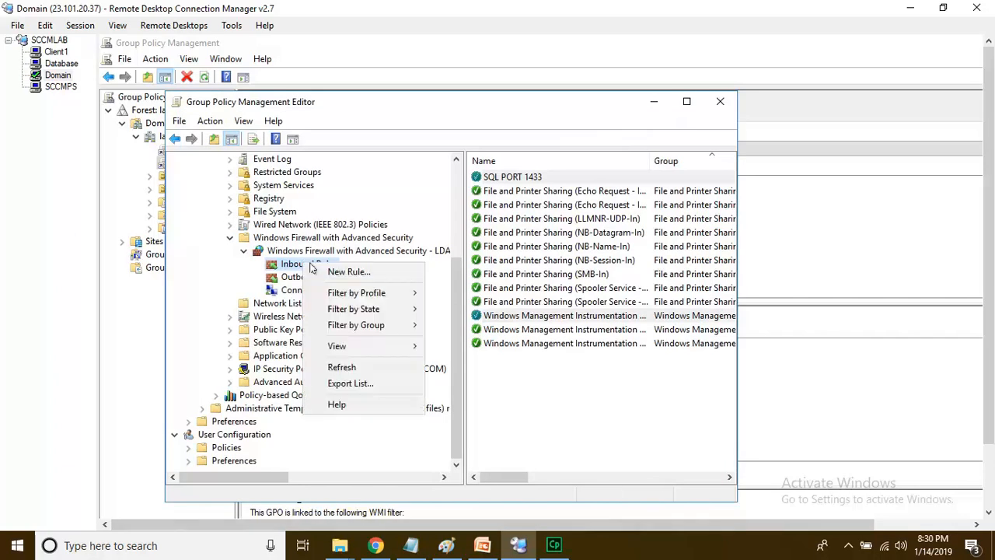
left_click(335, 272)
left_click(369, 294)
scroll(992, 366, "down", 1)
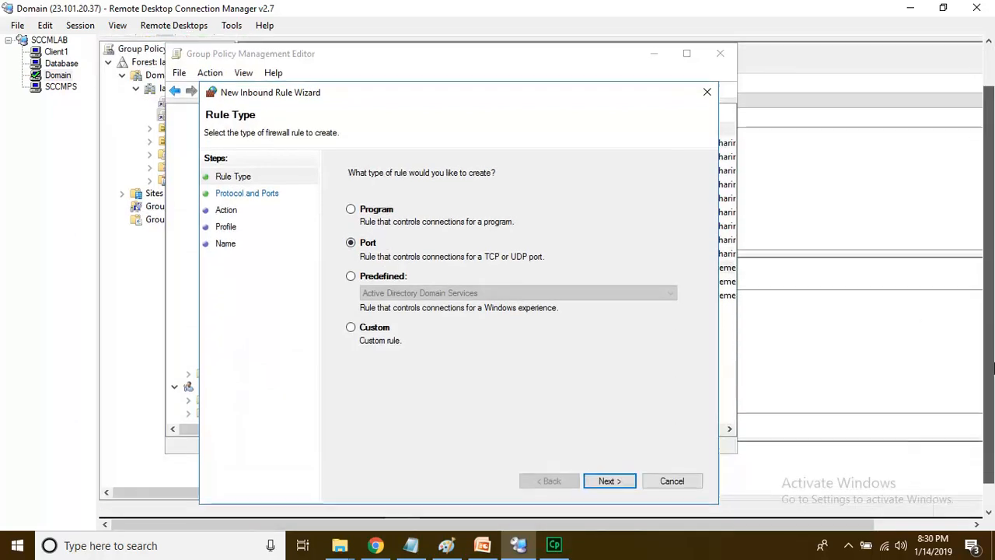
left_click(622, 481)
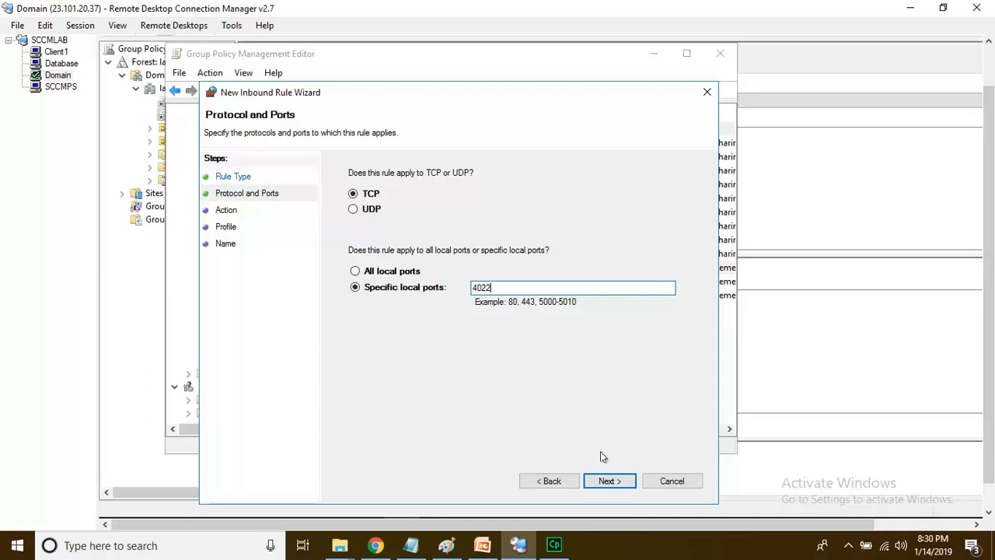
left_click(608, 480)
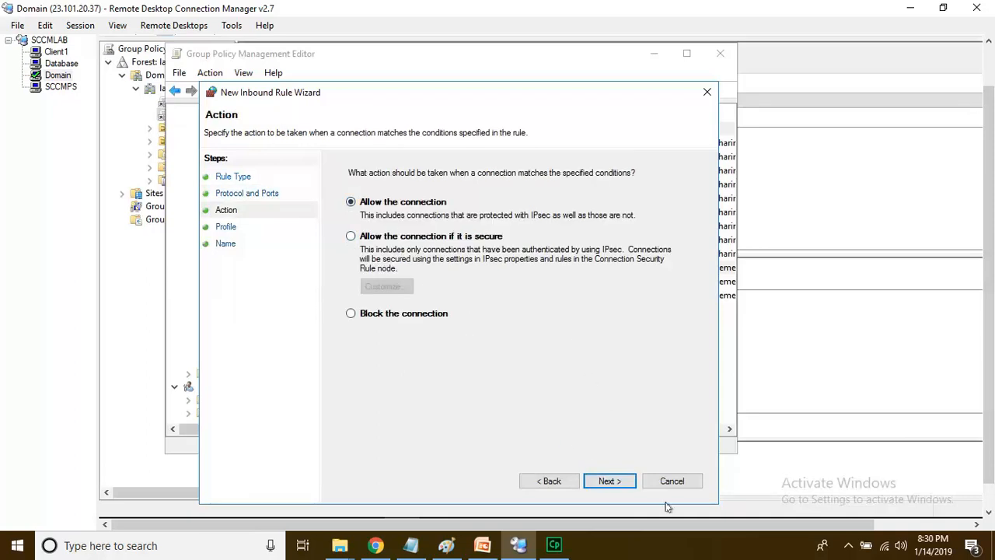
left_click(606, 480)
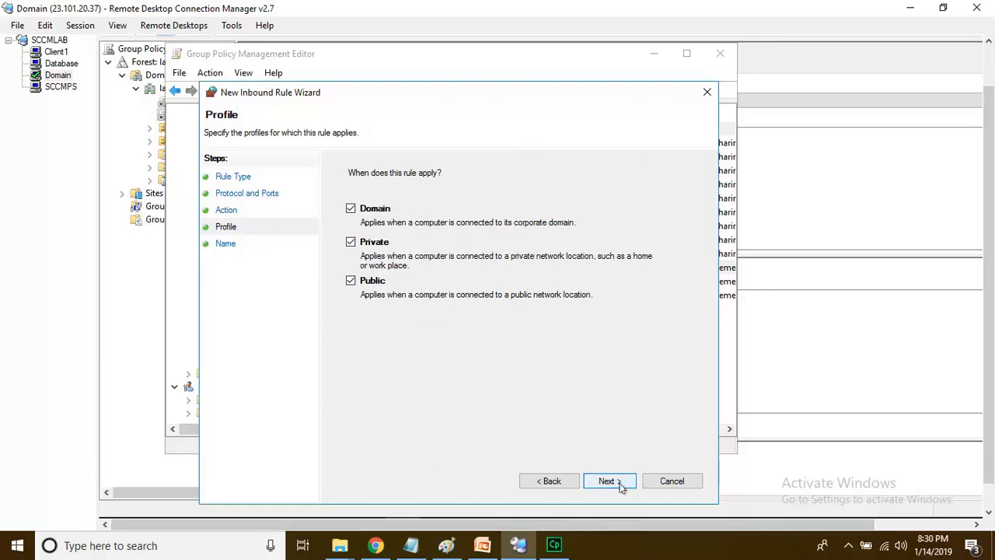
left_click(607, 480)
left_click(406, 236)
type("SQL PORT 4022")
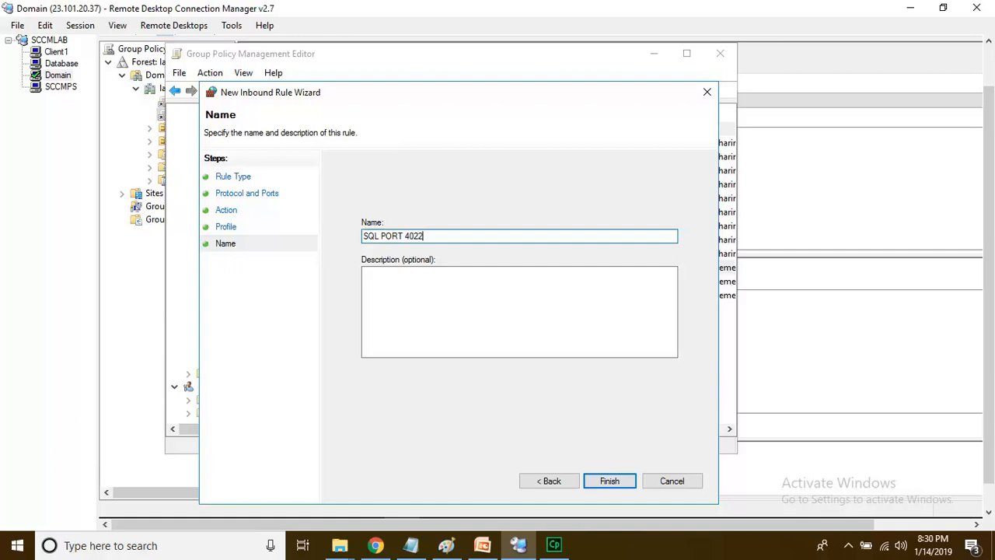
left_click(600, 480)
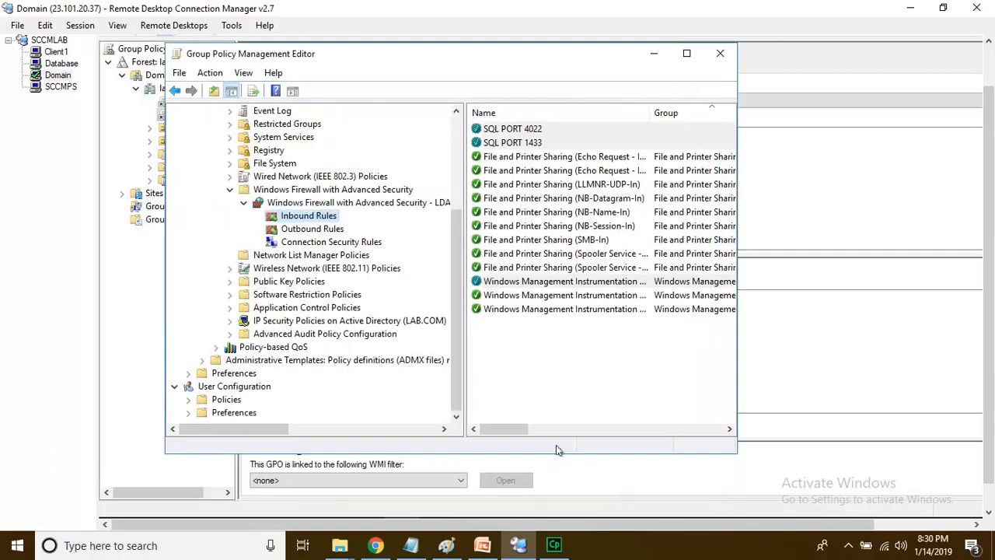
- Force a group policy update on the domain server by running gpupdate /force in Command Prompt
scroll(989, 350, "up", 1)
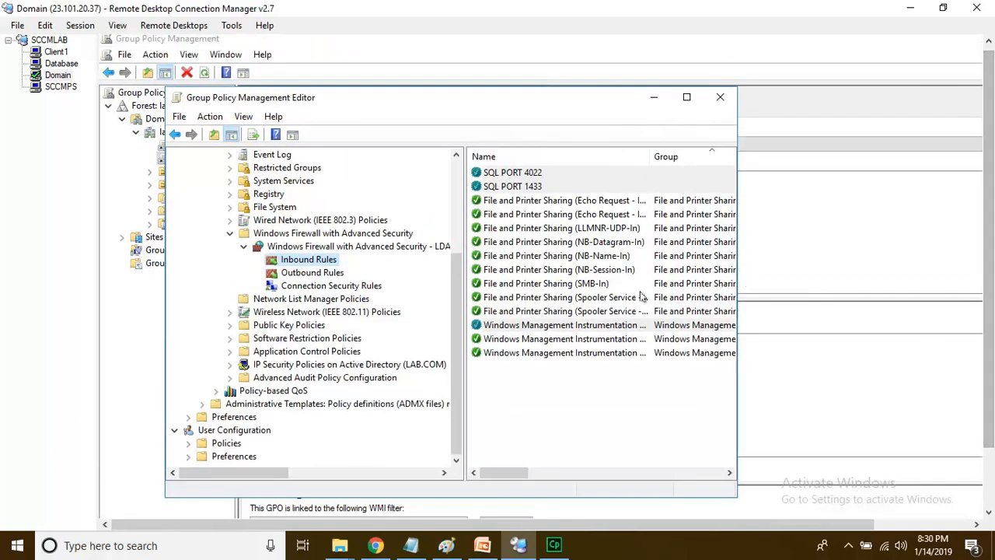
scroll(992, 332, "down", 1)
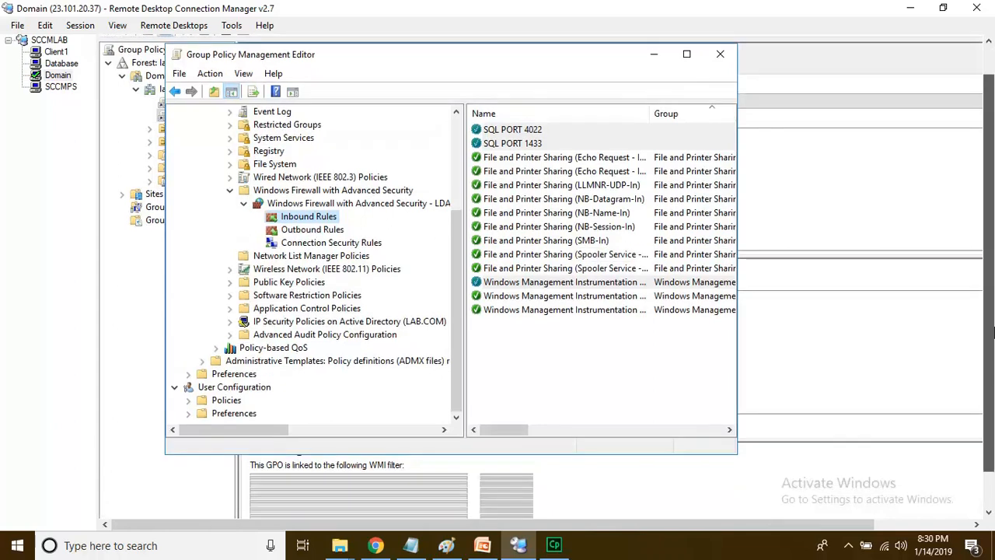
scroll(992, 333, "down", 1)
right_click(115, 503)
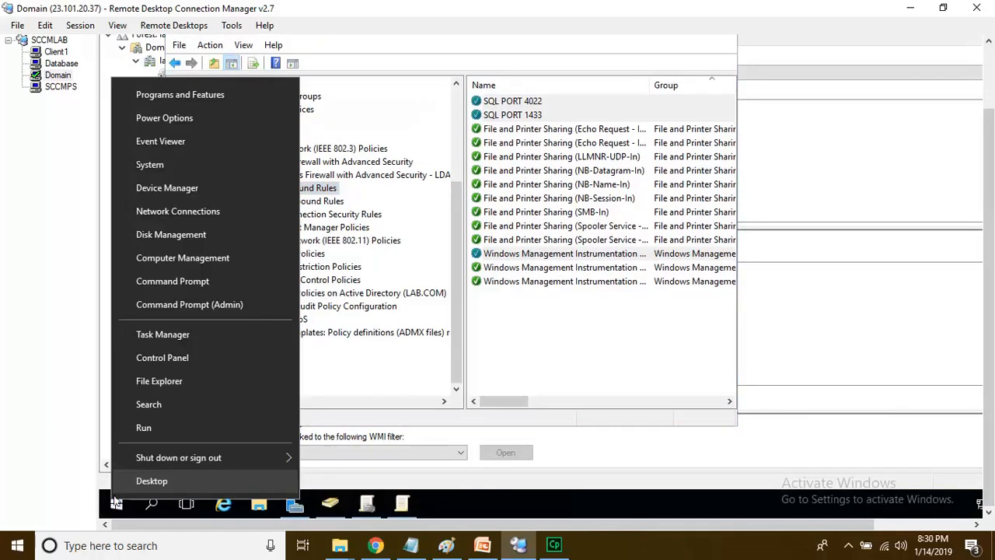
left_click(181, 280)
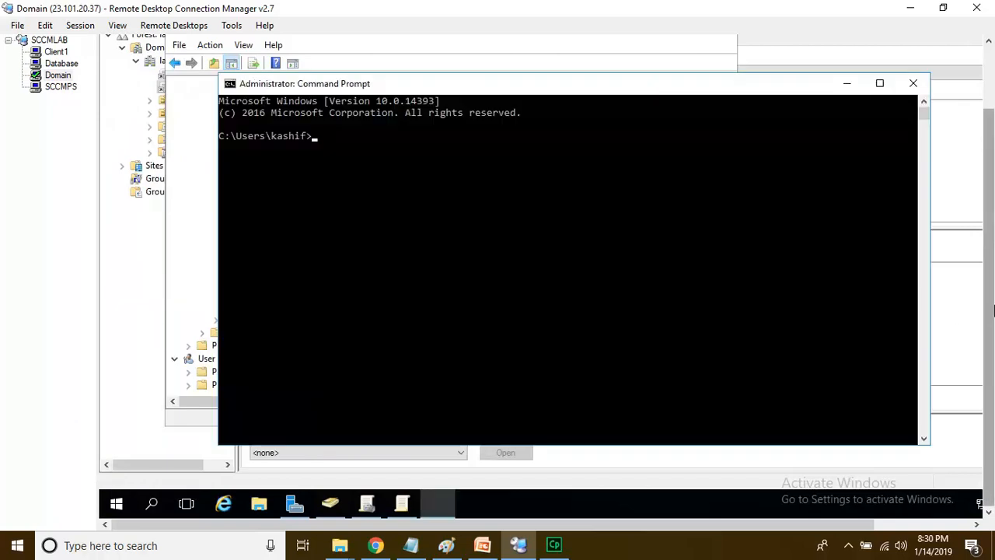
type("gpupdate /force")
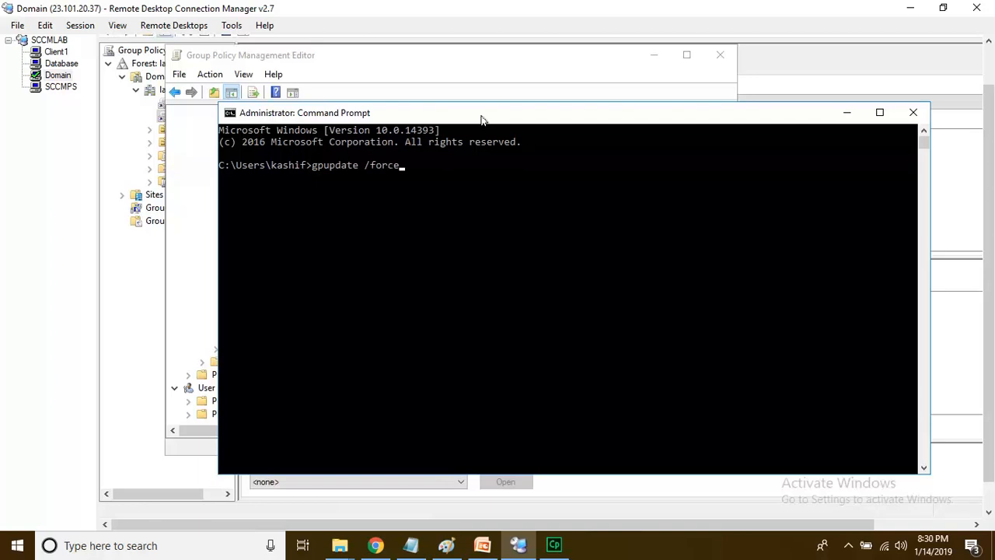
key("Return")
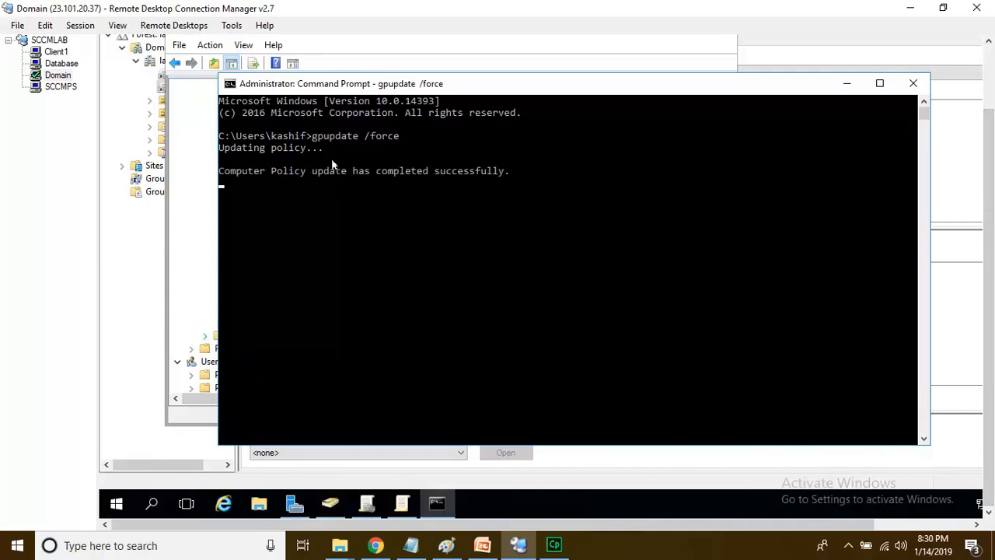
- Run firewall.cpl on the domain server and open the inbound rules in the firewall's advanced settings
right_click(116, 507)
left_click(167, 435)
type("firewall.cpl")
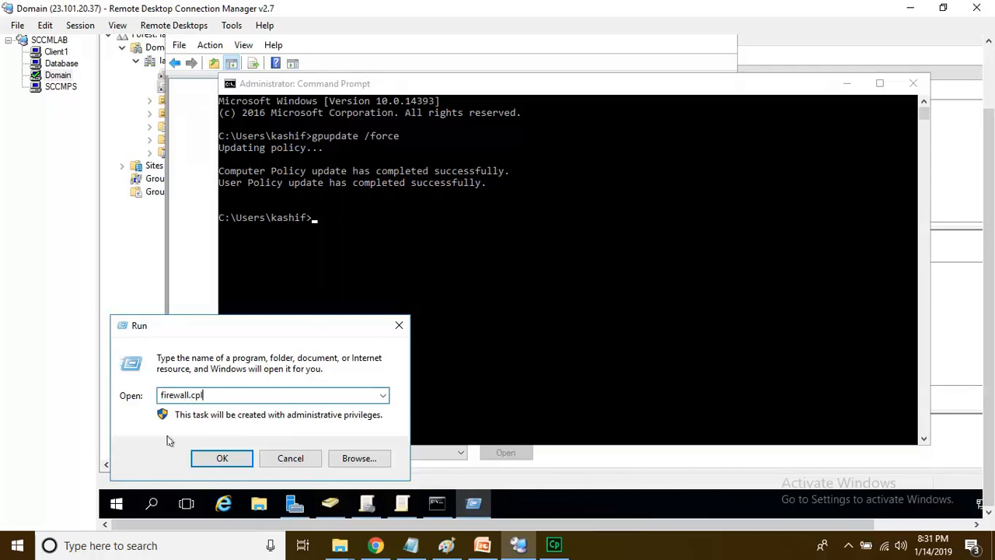
key("Return")
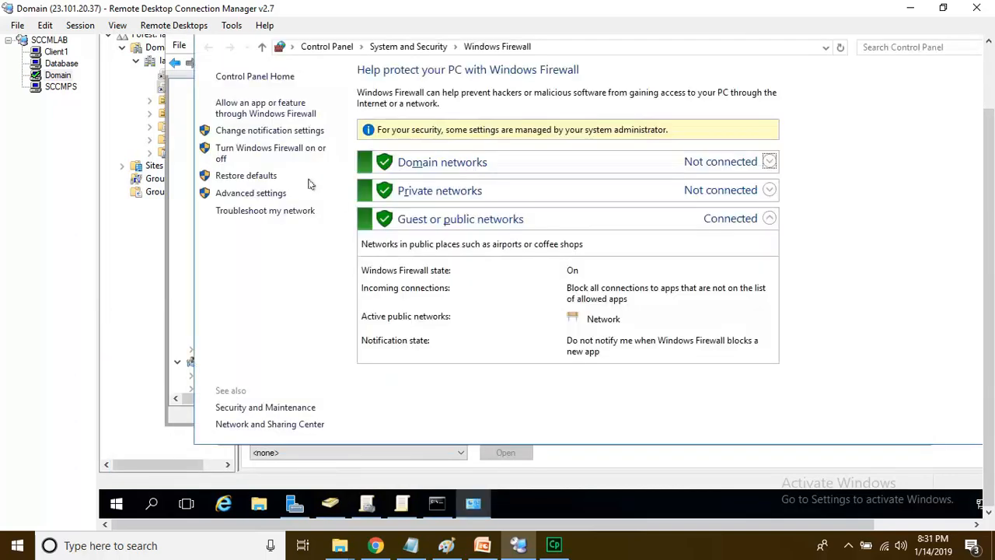
left_click(251, 194)
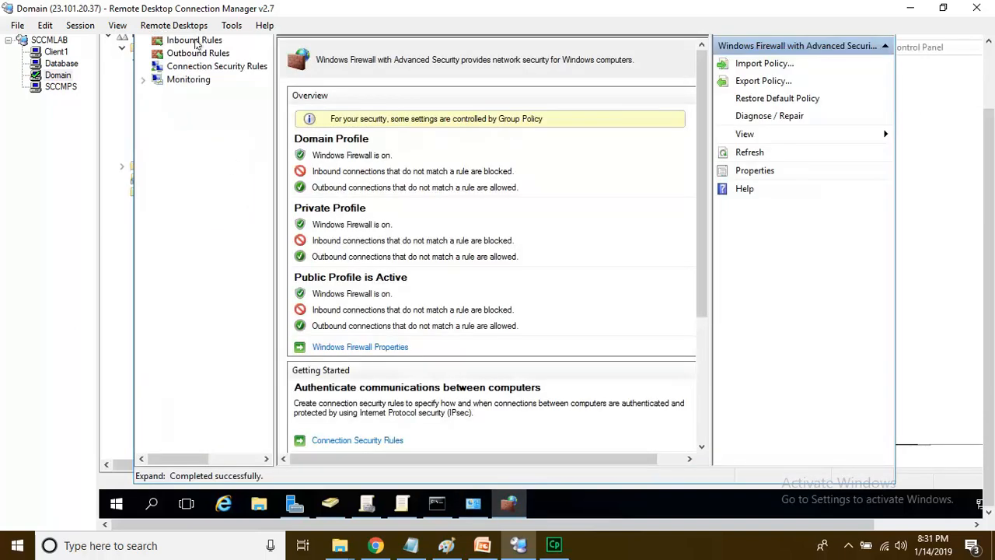
left_click(196, 42)
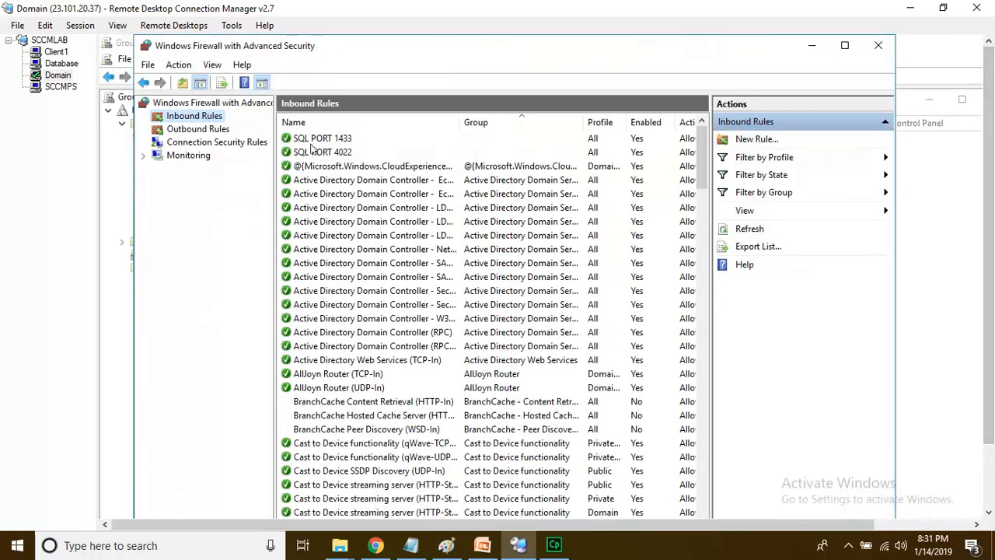
- Check the SQL PORT 1433, SQL PORT 4022, File and Printer Sharing and Windows Management Instrumentation inbound rules, then close the firewall windows
left_click(314, 140)
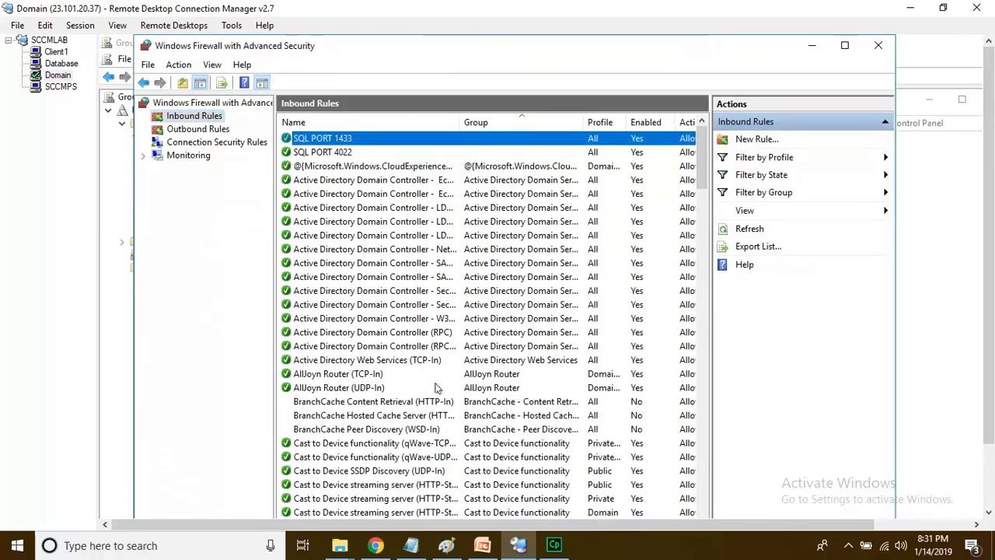
left_click(335, 151)
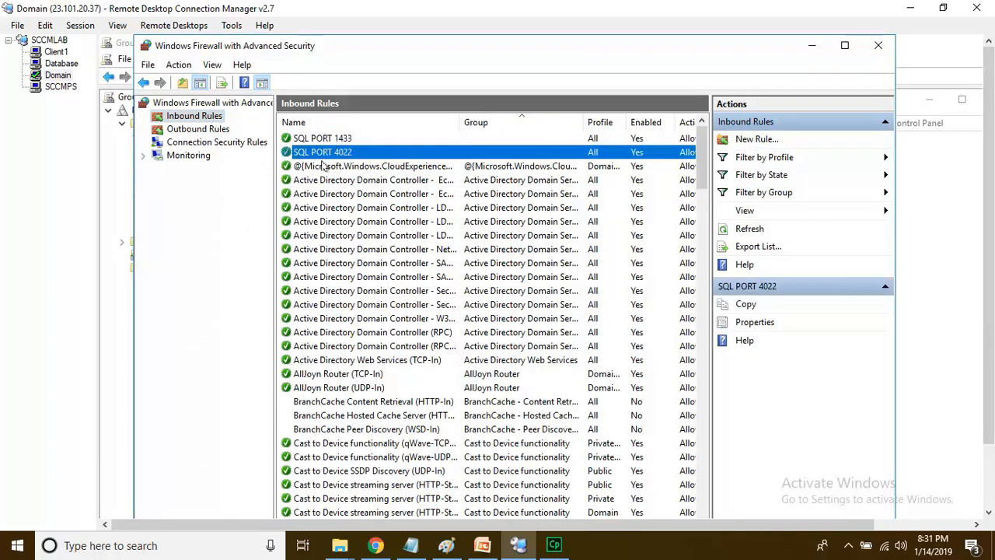
left_click(339, 444)
key("f")
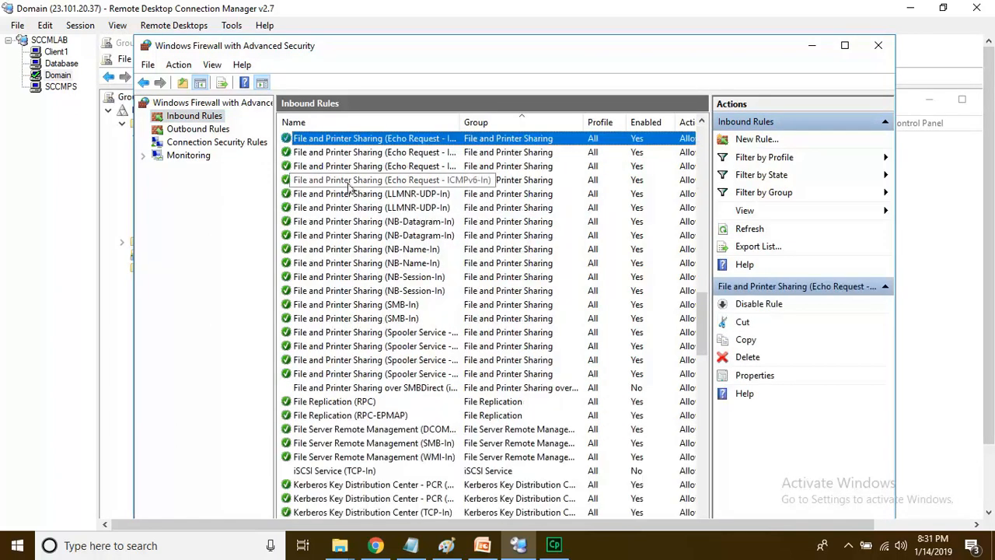
key("w")
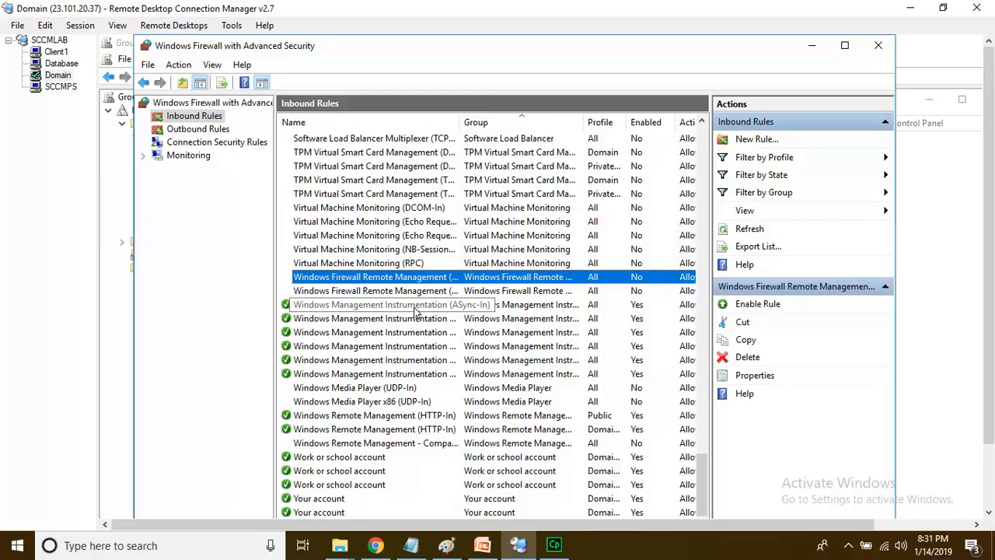
left_click(877, 45)
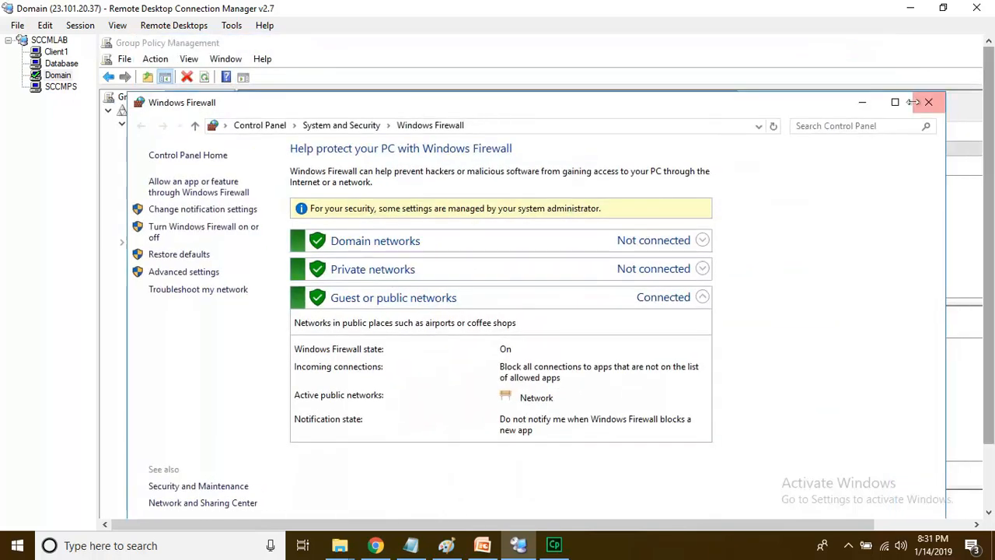
left_click(921, 101)
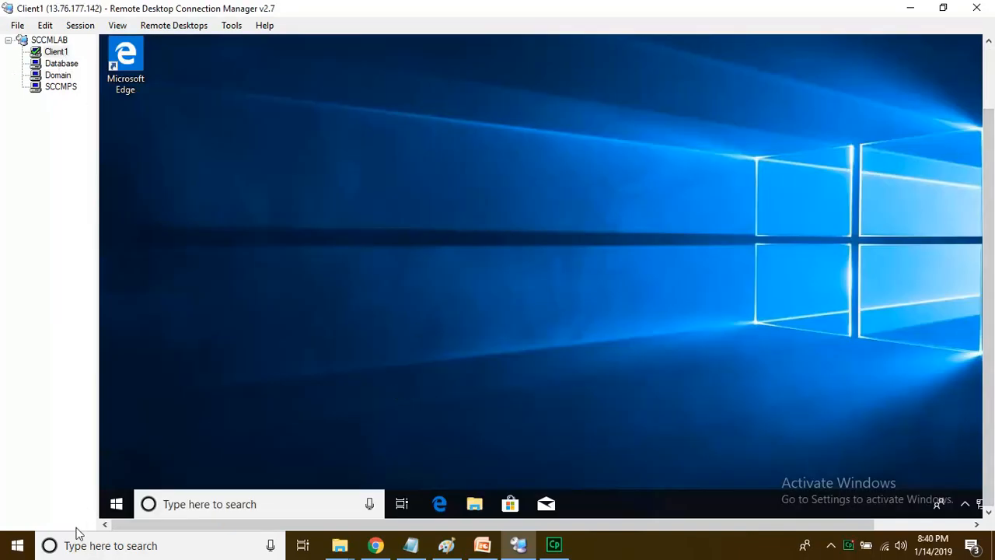
- Run firewall.cpl on Client1 and open the inbound rules in the firewall's advanced settings
right_click(116, 503)
left_click(168, 429)
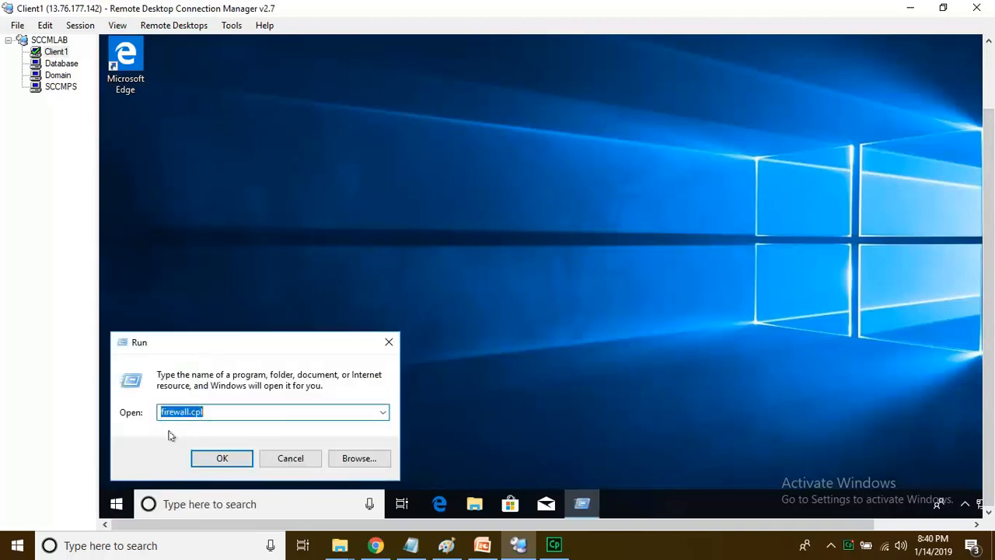
key("Return")
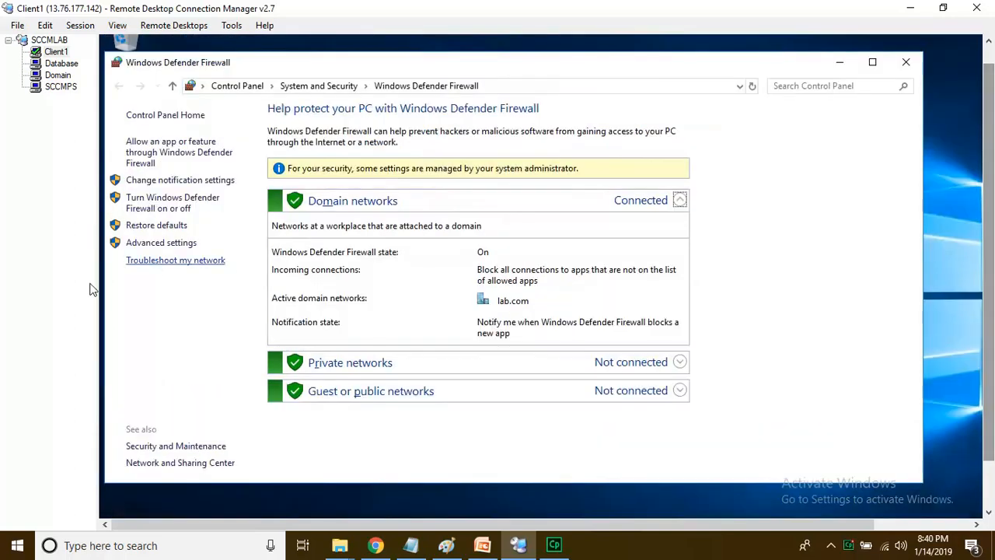
left_click(175, 242)
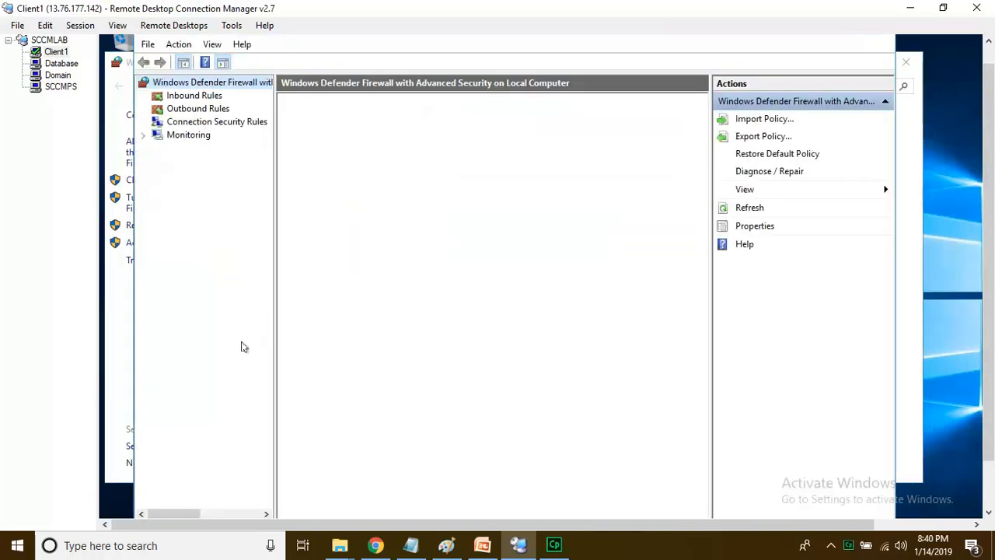
left_click(190, 98)
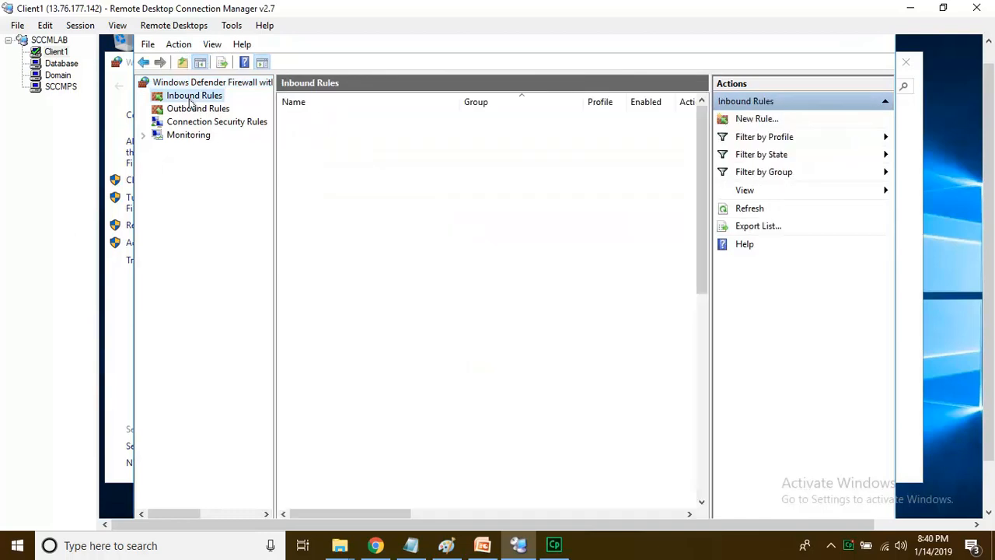
- Check the SQL PORT 1433 and SQL PORT 4022 inbound rules on Client1 and close the firewall windows
left_click(327, 121)
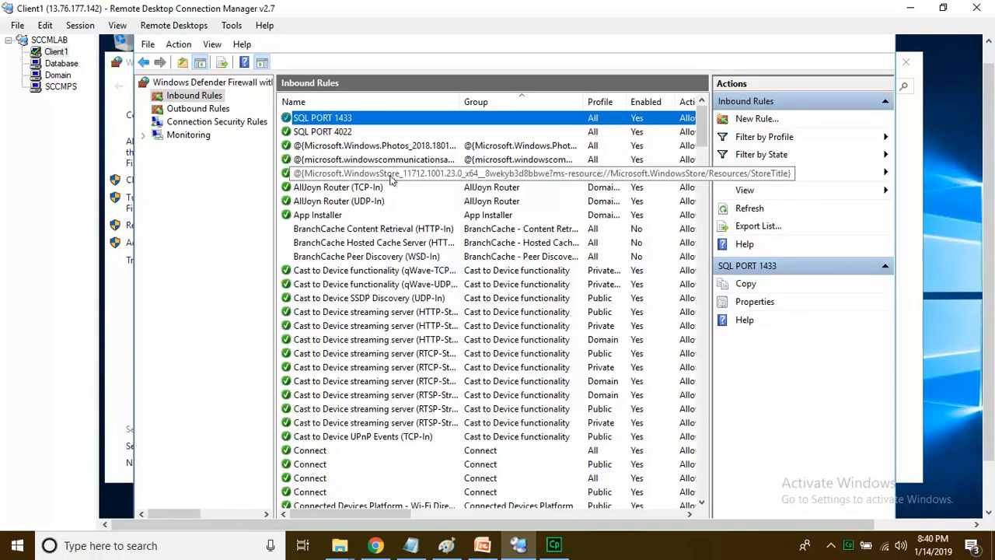
left_click(359, 133)
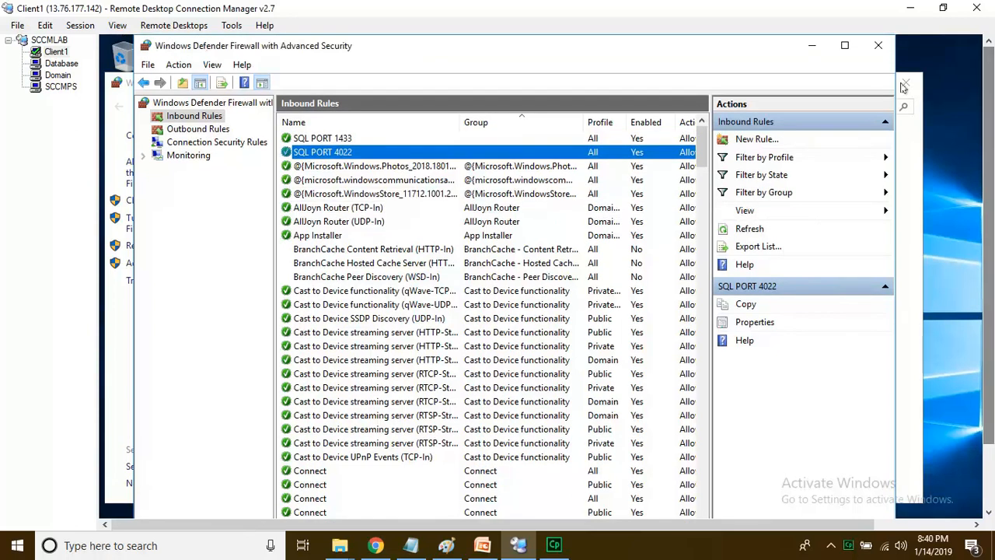
left_click(902, 82)
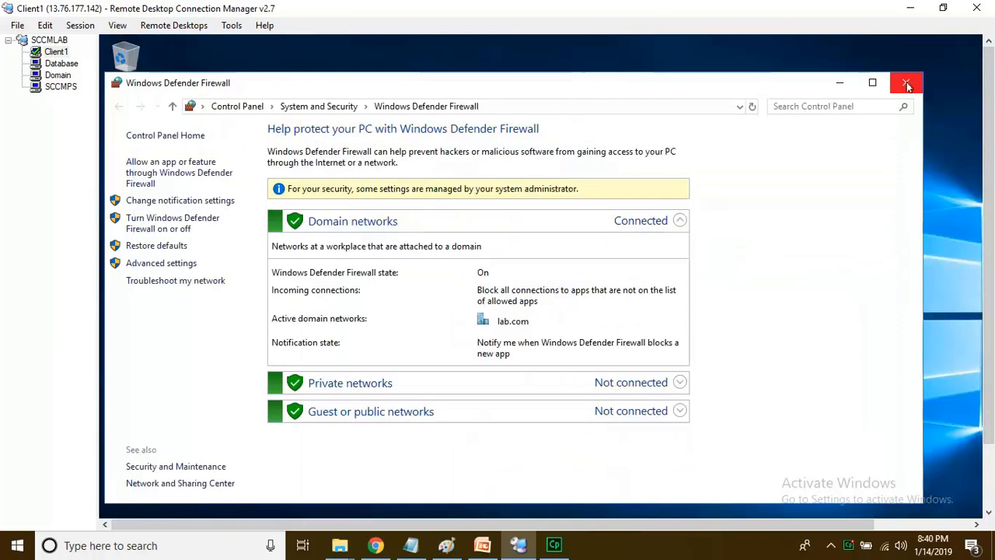
left_click(903, 83)
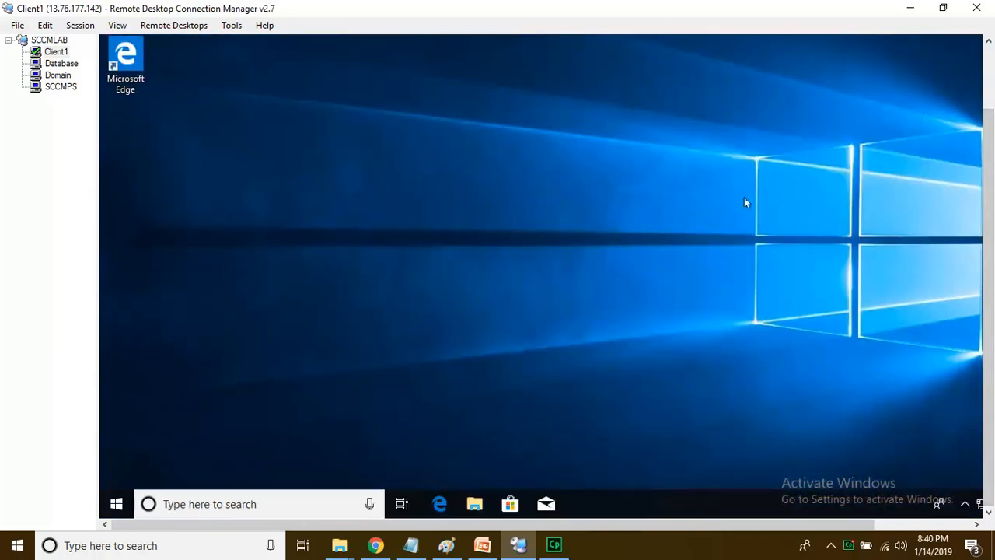